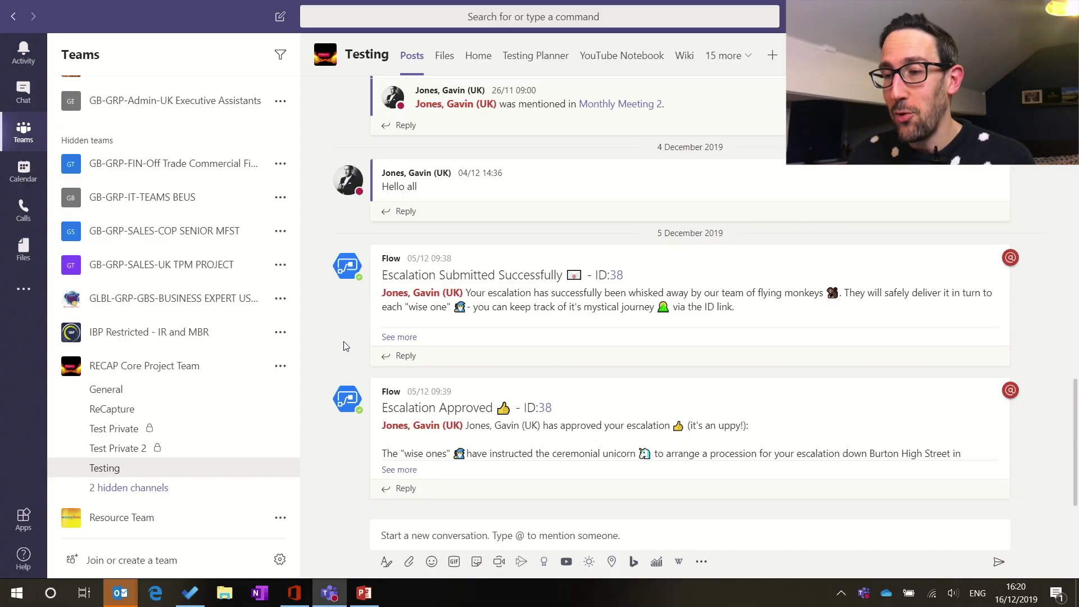
# - Open the Testing channel's files in SharePoint and sync the Testing folder to the computer through OneDrive
pyautogui.click(453, 67)
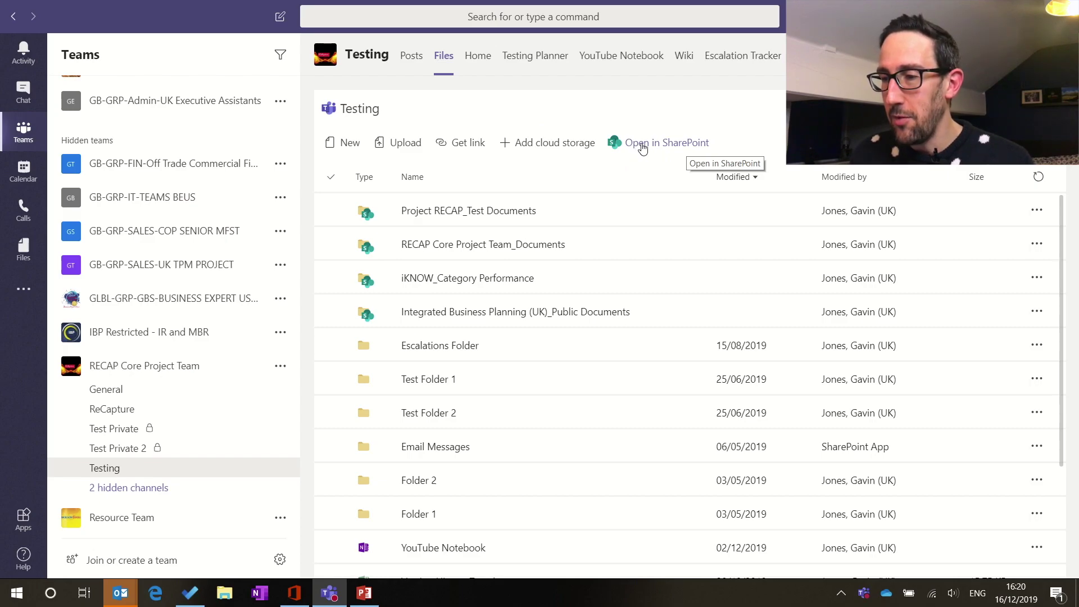
pyautogui.click(644, 146)
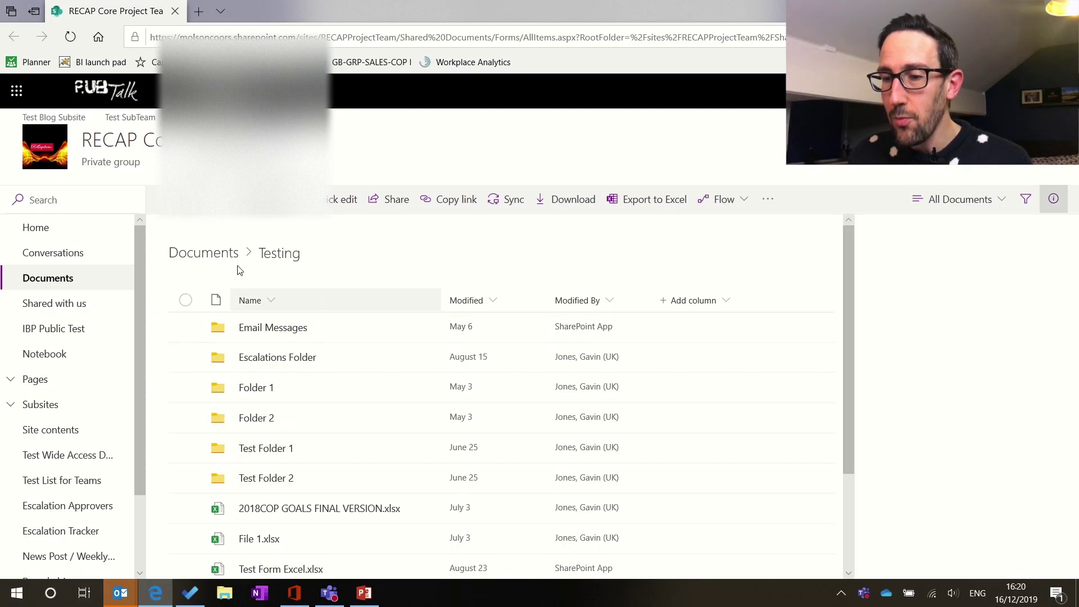
pyautogui.click(263, 253)
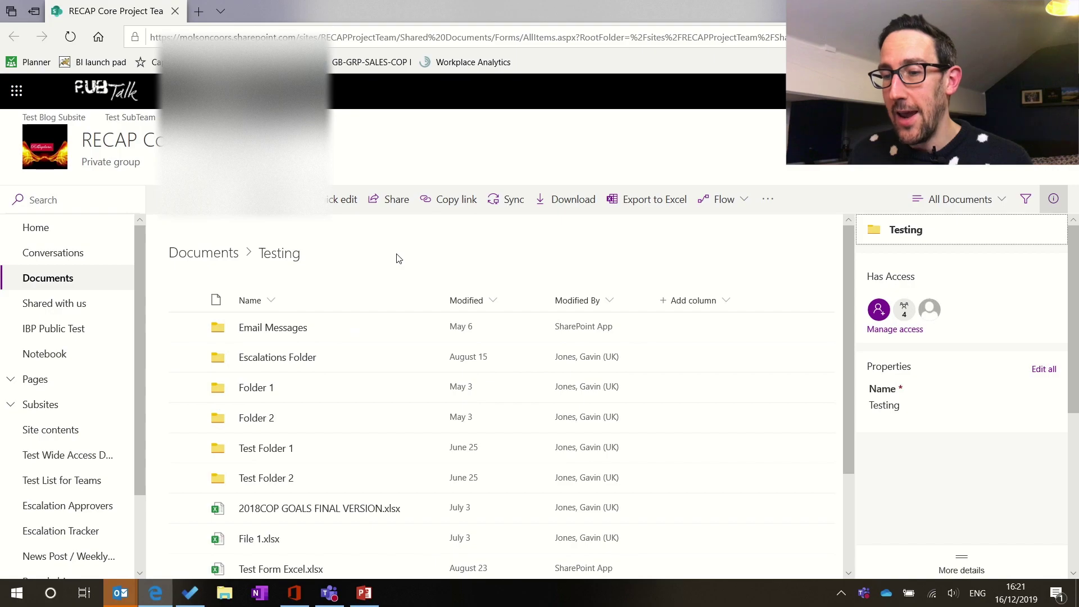
pyautogui.click(208, 253)
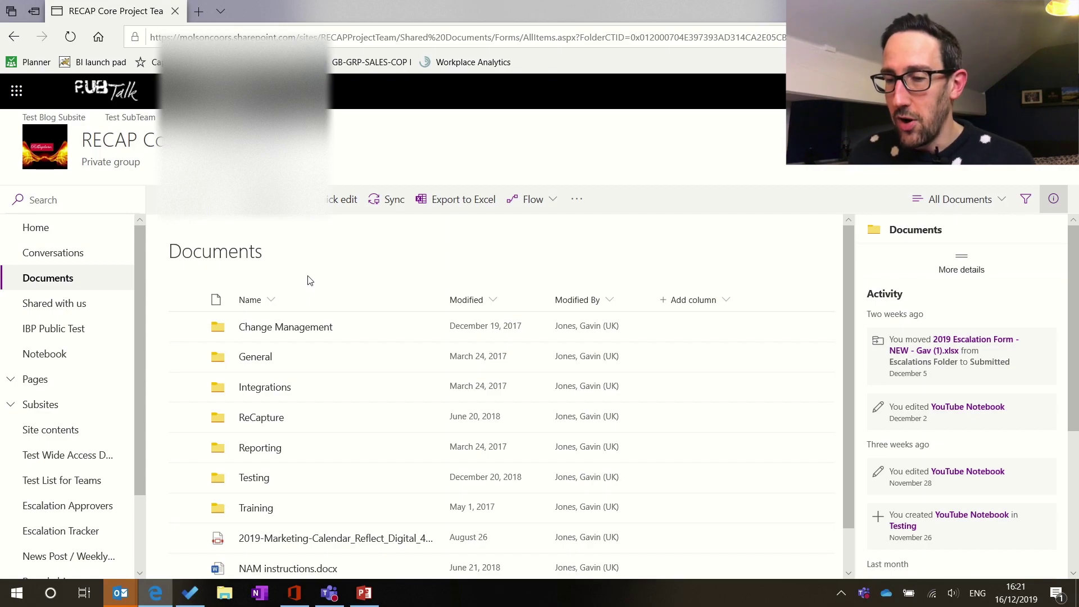
pyautogui.click(259, 478)
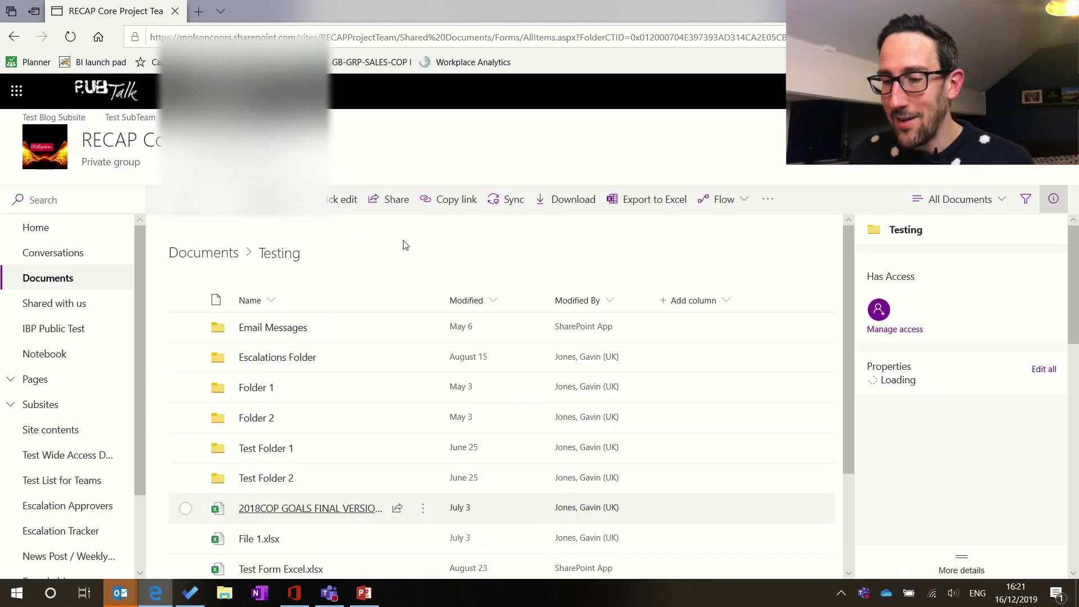
pyautogui.click(507, 202)
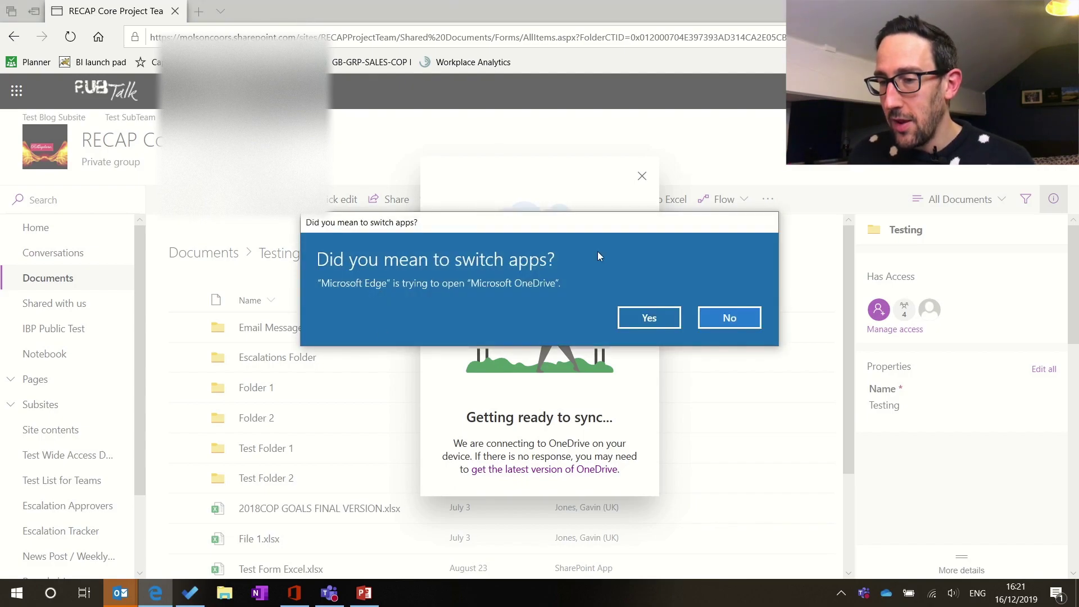
pyautogui.click(630, 318)
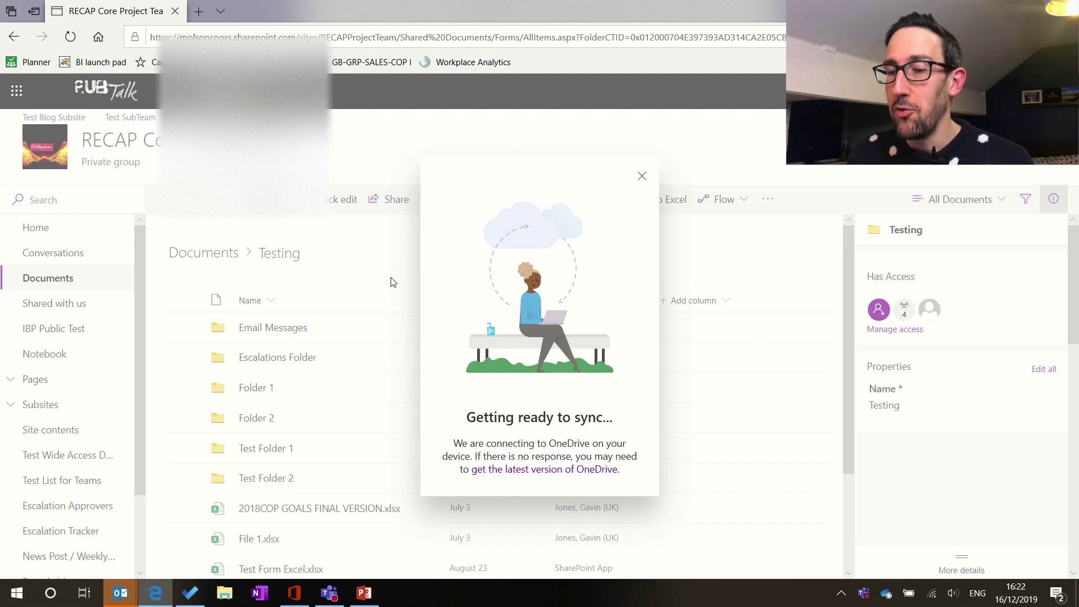
# - In File Explorer, create a desktop shortcut to 2018COP GOALS FINAL VERSION from the synced RECAP Core Project Team - Testing folder
pyautogui.click(225, 593)
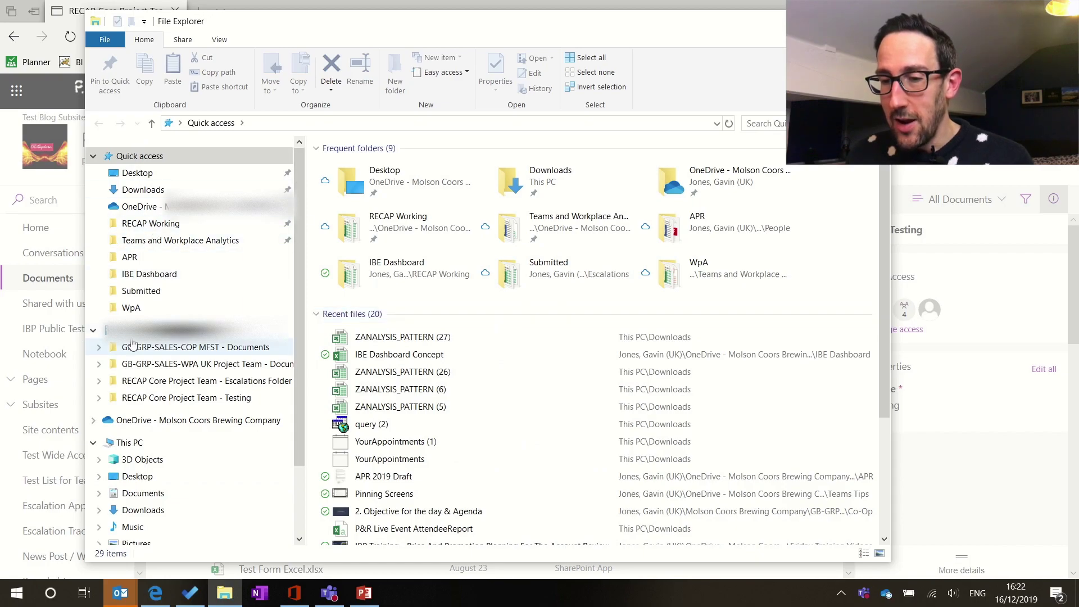
pyautogui.click(139, 209)
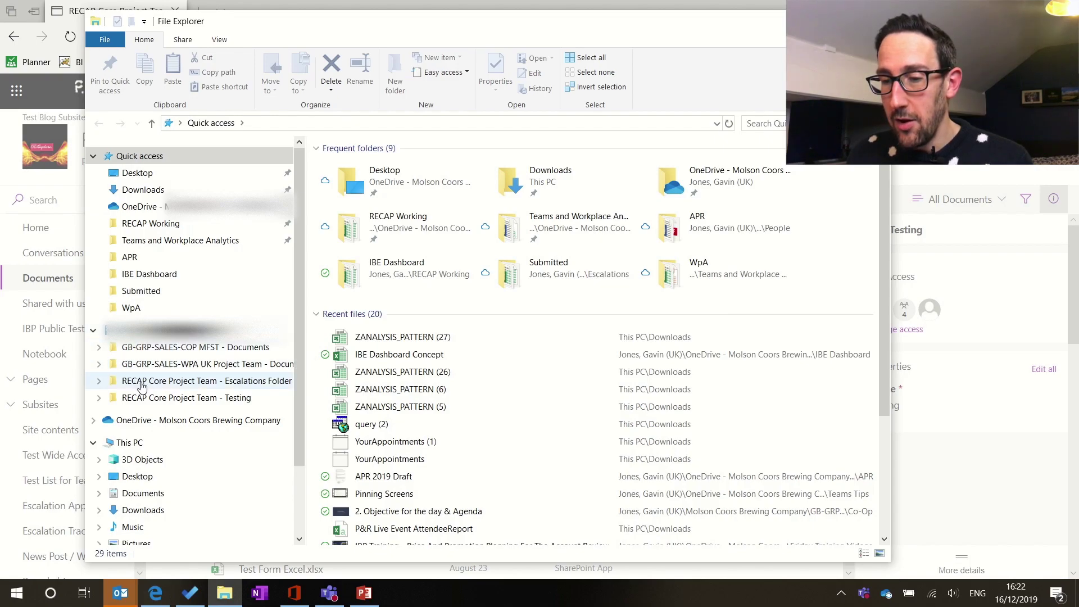
pyautogui.click(189, 405)
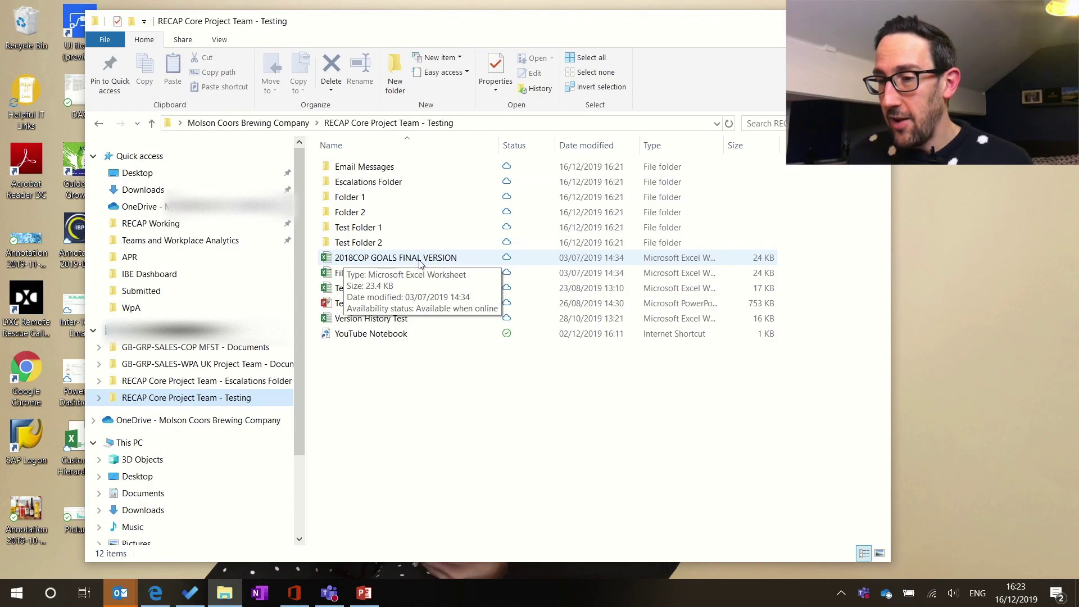
pyautogui.moveTo(420, 263); pyautogui.dragTo(967, 322)
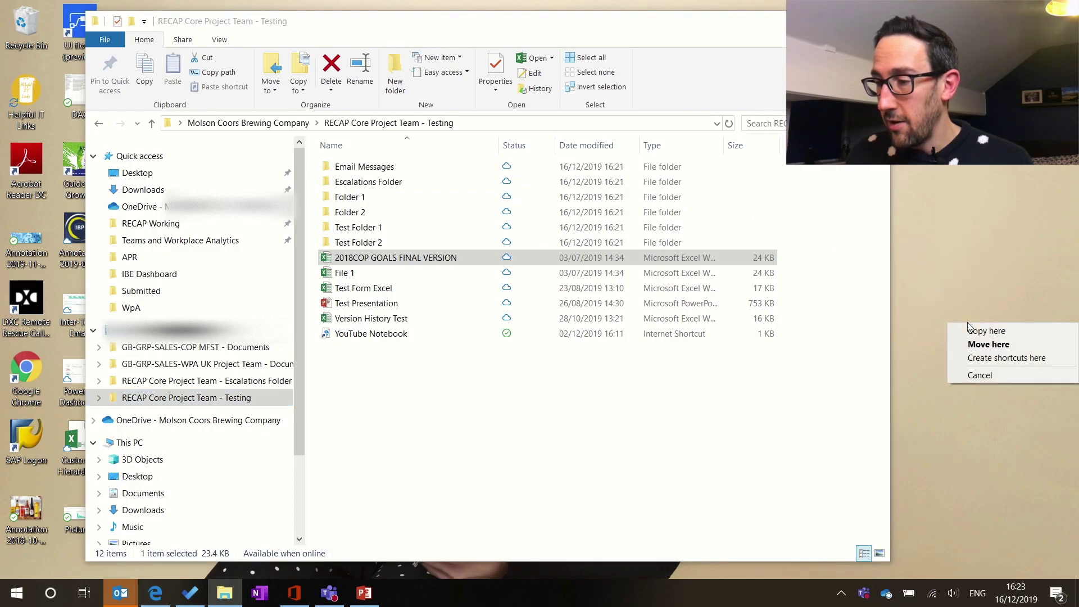
pyautogui.click(996, 360)
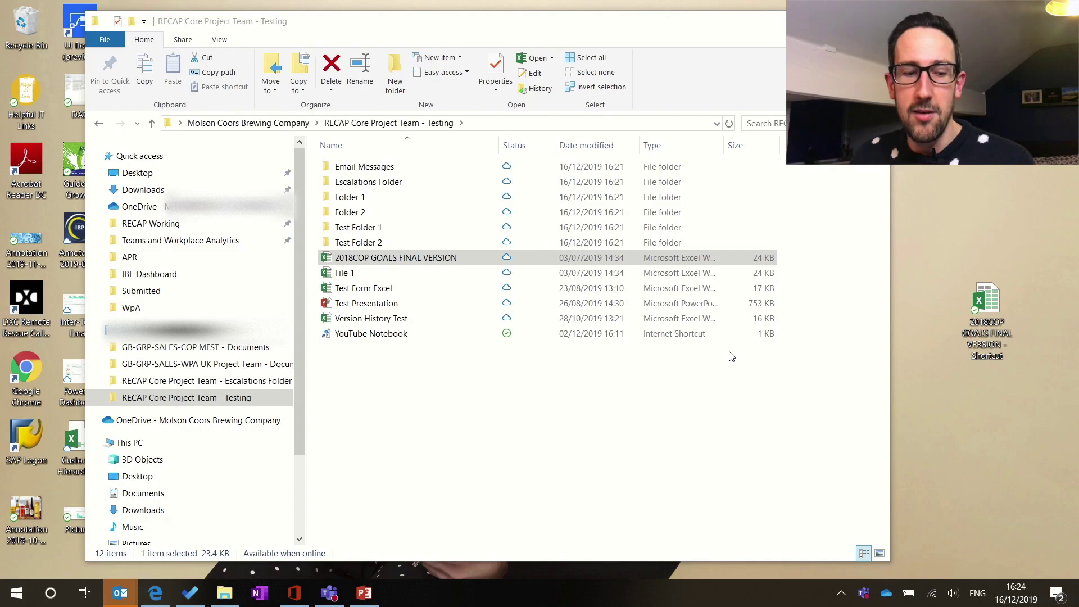
# - Switch back to Teams and copy the link to Version History Test.xlsx from the Testing channel's files
pyautogui.hotkey('alt', 'Tab')
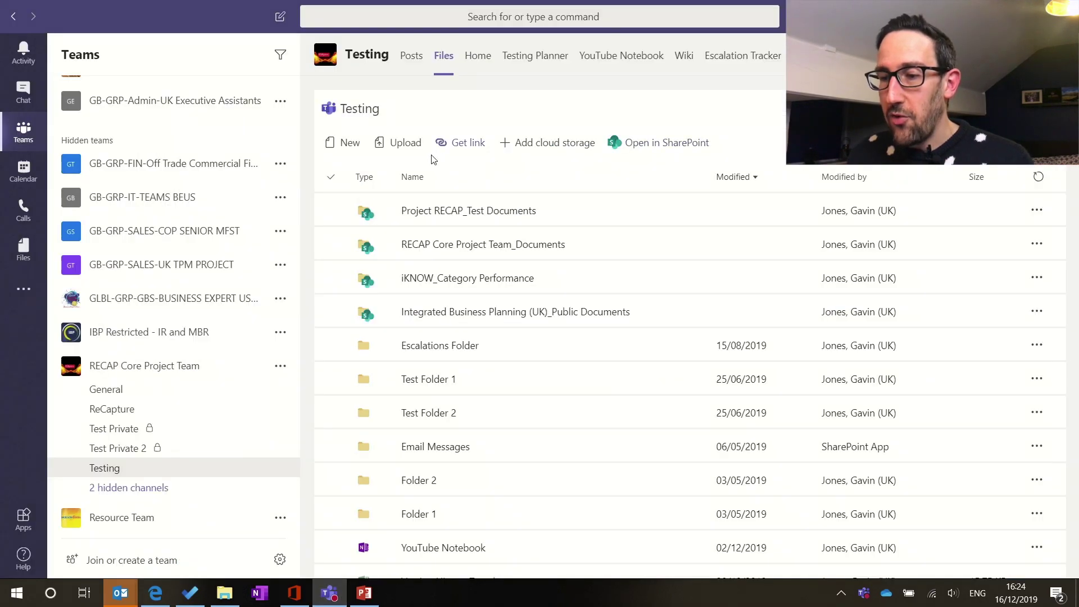
pyautogui.click(589, 211)
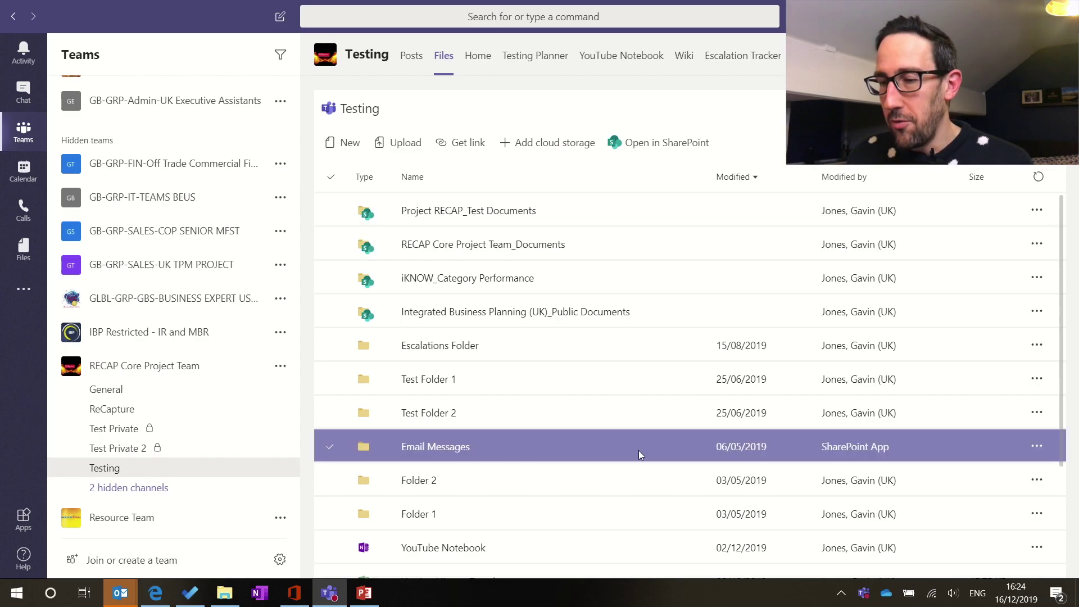
pyautogui.scroll(-3, 638, 452)
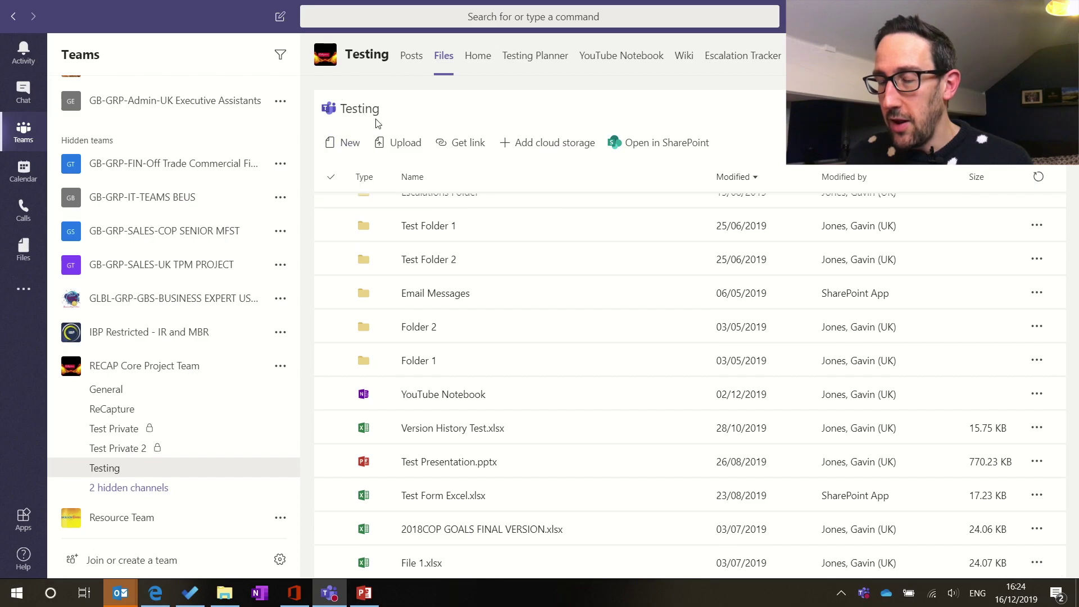
pyautogui.click(896, 438)
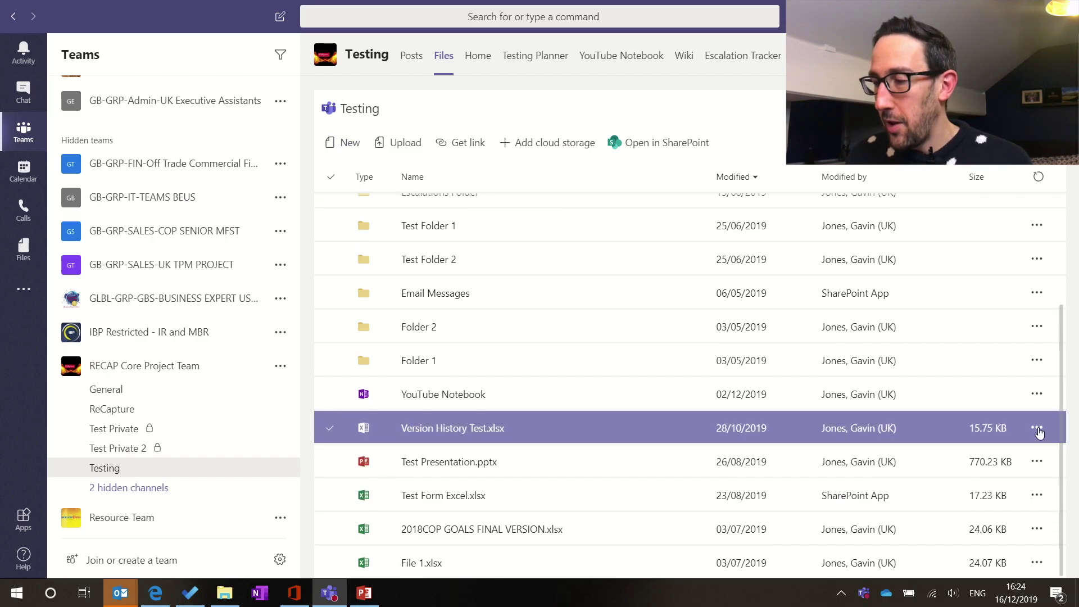
pyautogui.click(1037, 428)
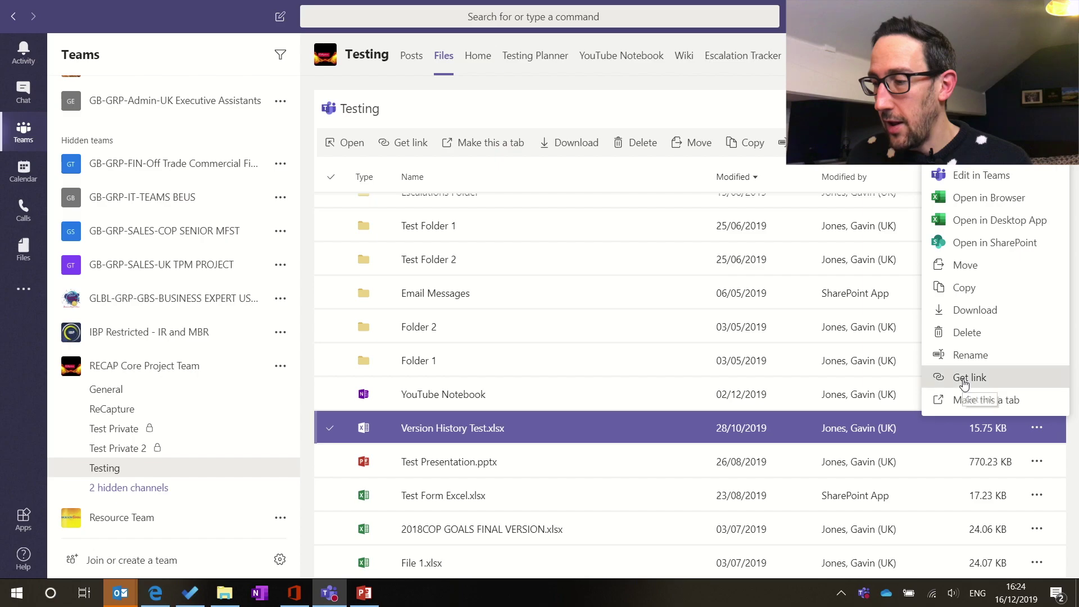
pyautogui.click(964, 378)
pyautogui.click(691, 386)
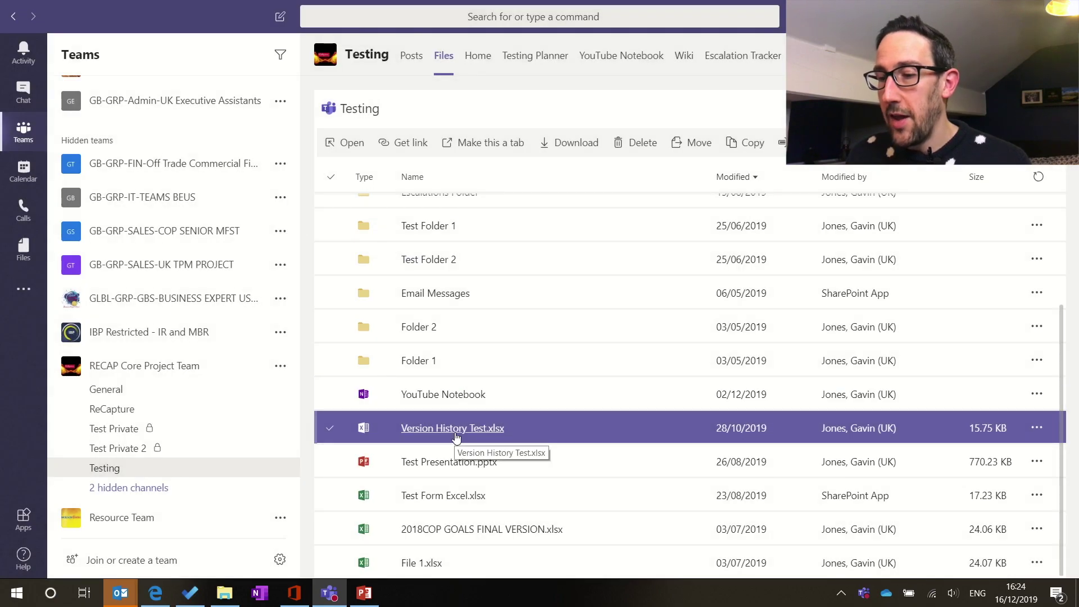
pyautogui.keyDown('ctrl'); pyautogui.click(356, 239); pyautogui.keyUp('ctrl')
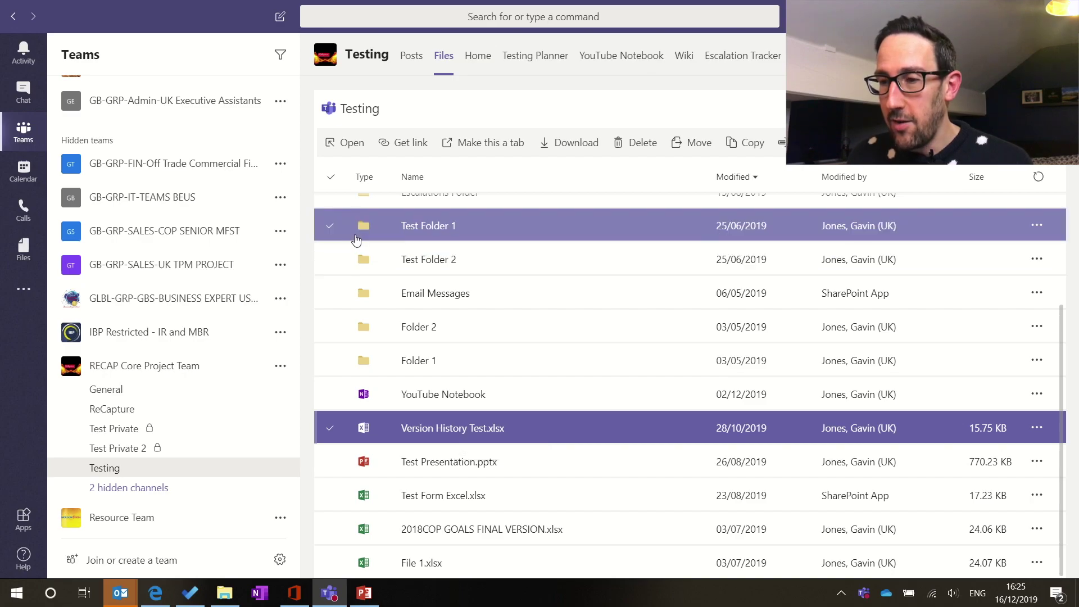
pyautogui.keyDown('ctrl'); pyautogui.click(514, 217); pyautogui.keyUp('ctrl')
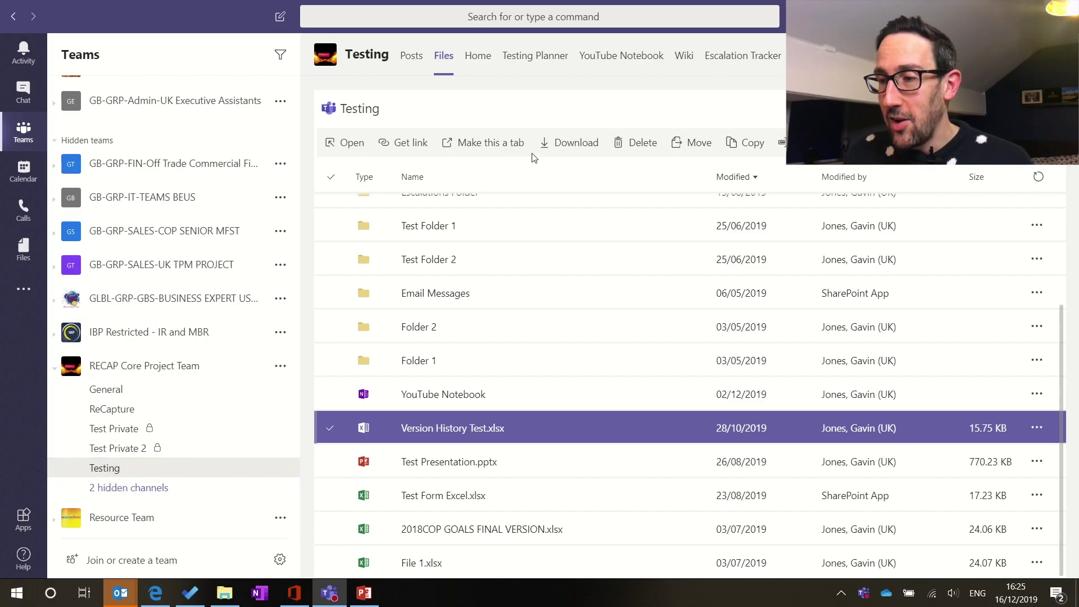
# - Add a page titled Useful Links to the channel's wiki and name its first section Links
pyautogui.click(682, 56)
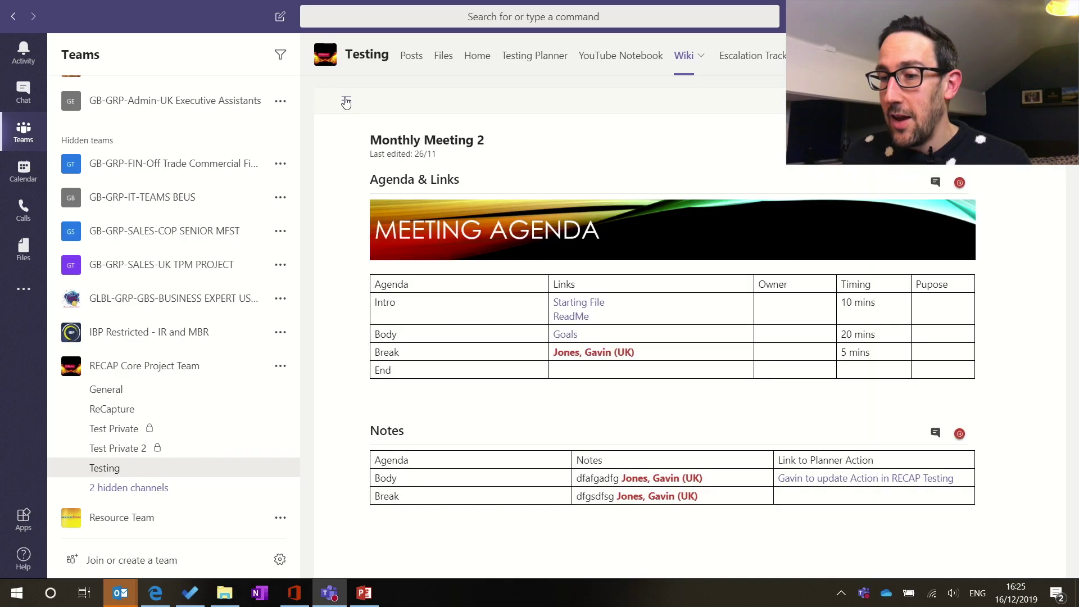
pyautogui.click(347, 100)
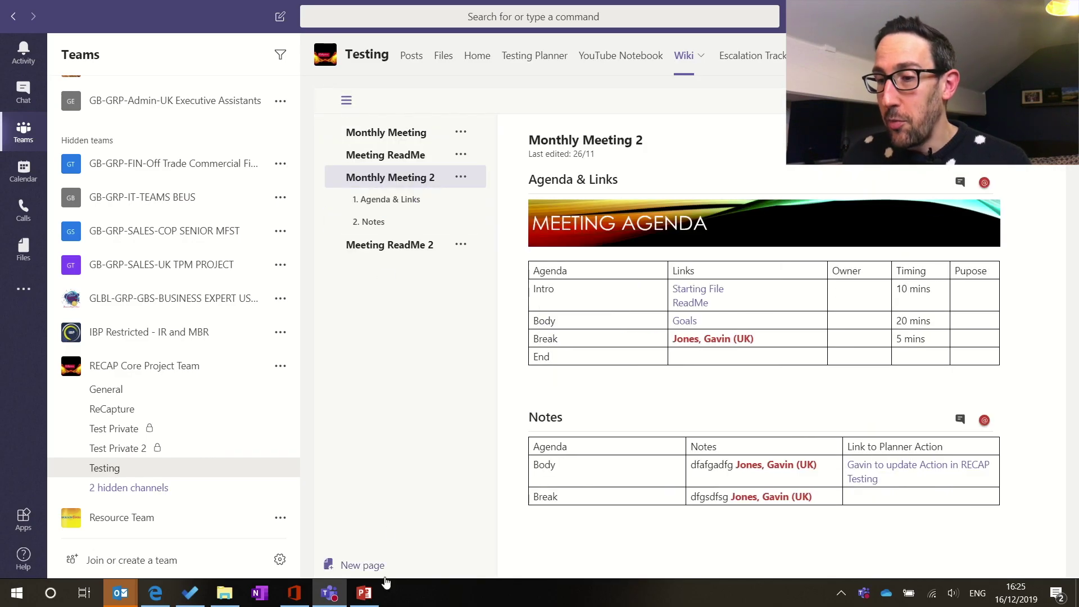
pyautogui.click(359, 565)
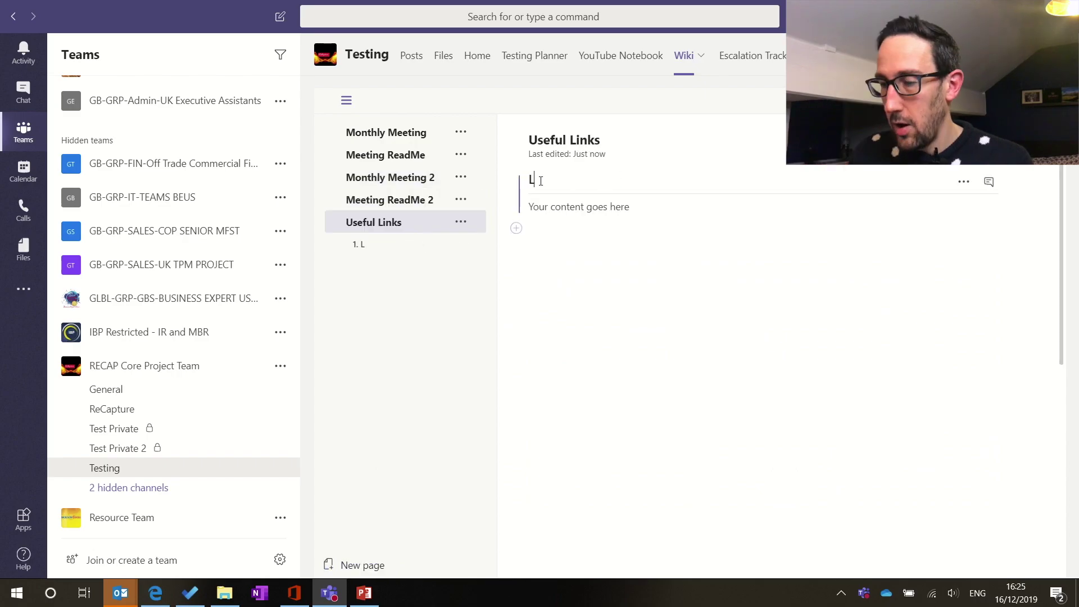
pyautogui.write('Links')
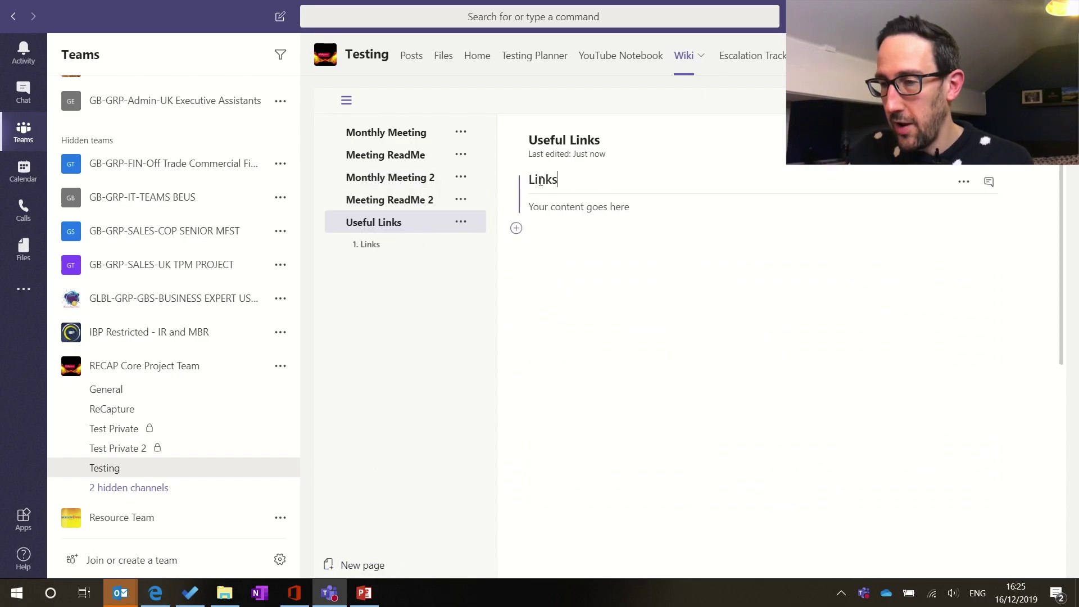
# - Paste the copied file link into the Links section and set its display text to "Link >", followed by a new line
pyautogui.click(559, 209)
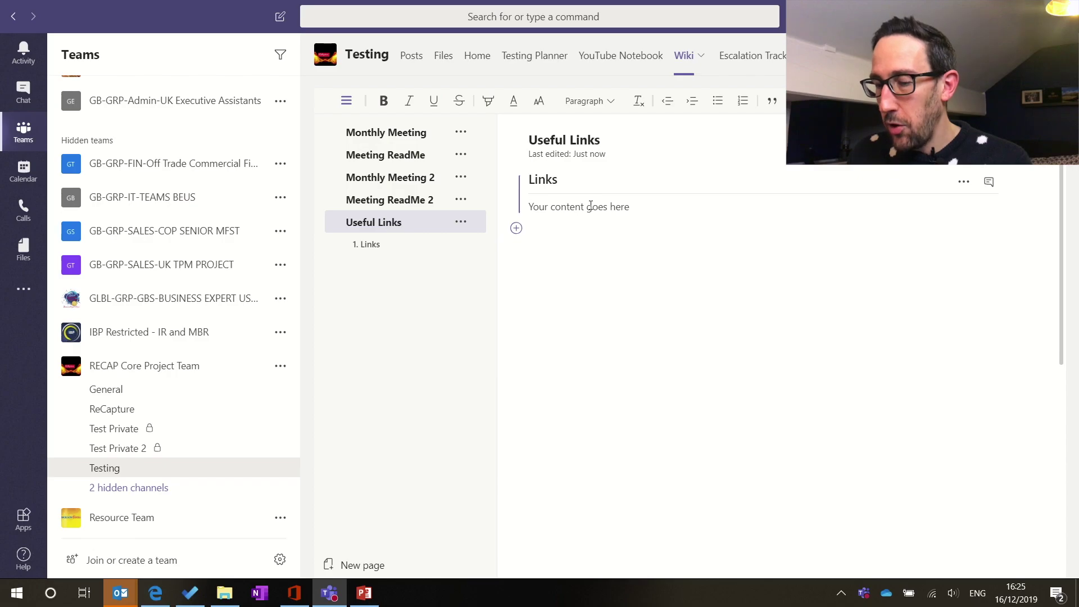
pyautogui.hotkey('ctrl', 'v')
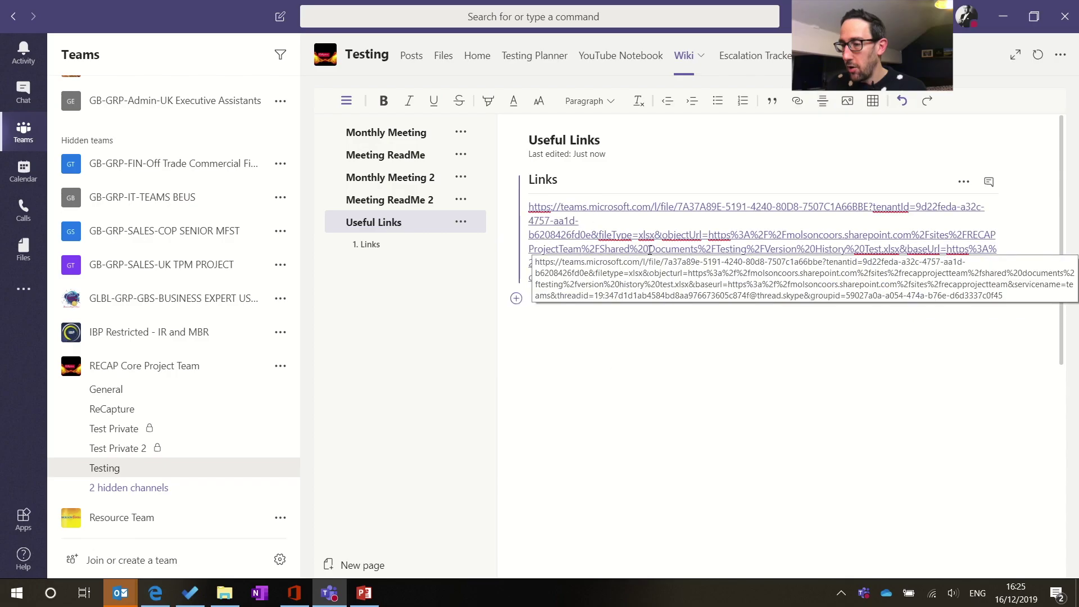
pyautogui.click(798, 102)
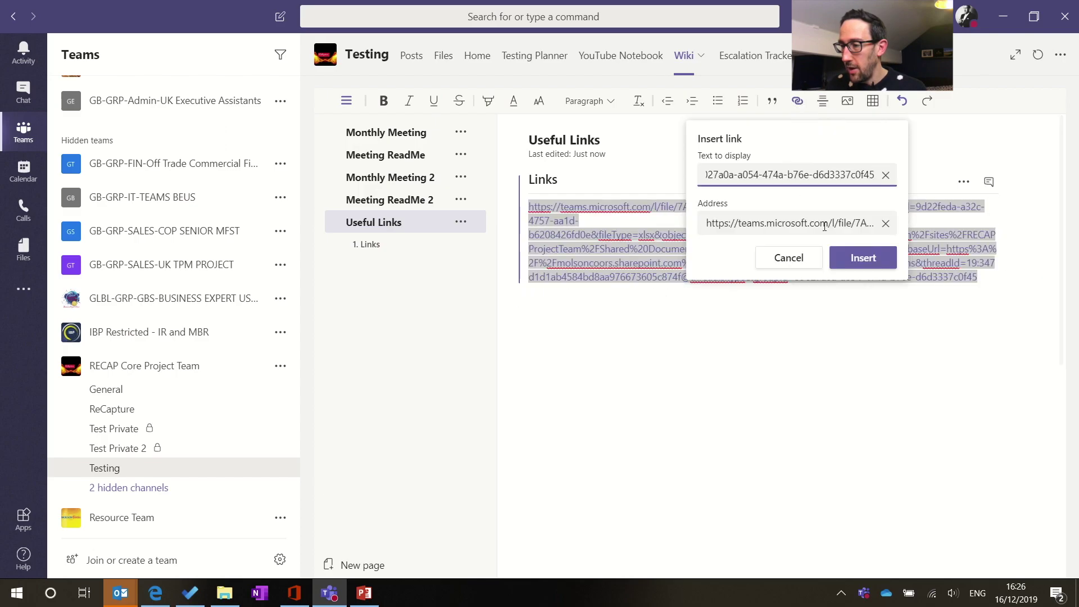
pyautogui.click(885, 175)
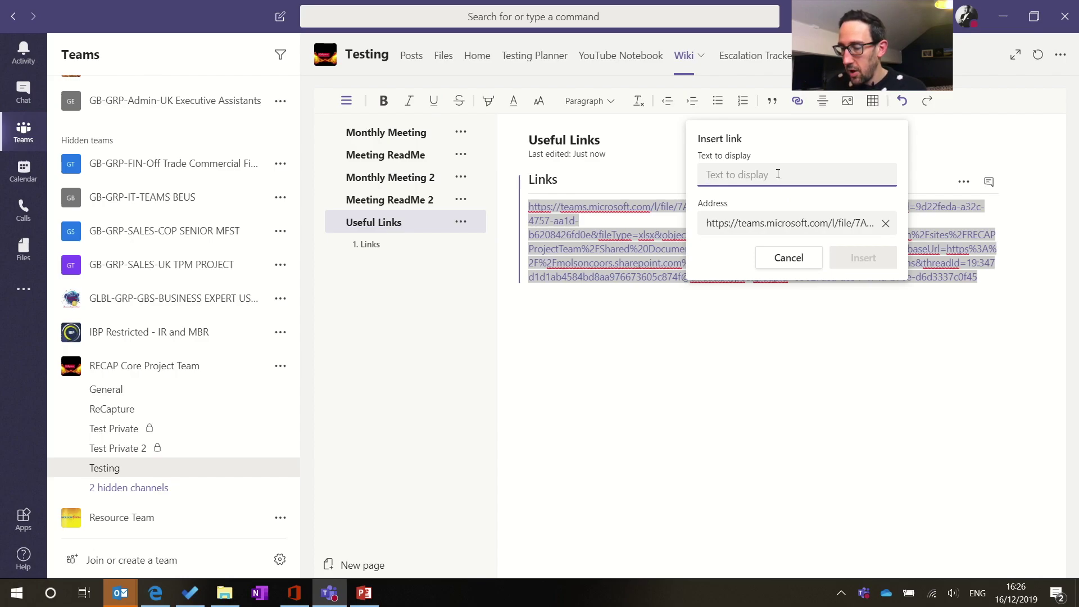
pyautogui.write('Link')
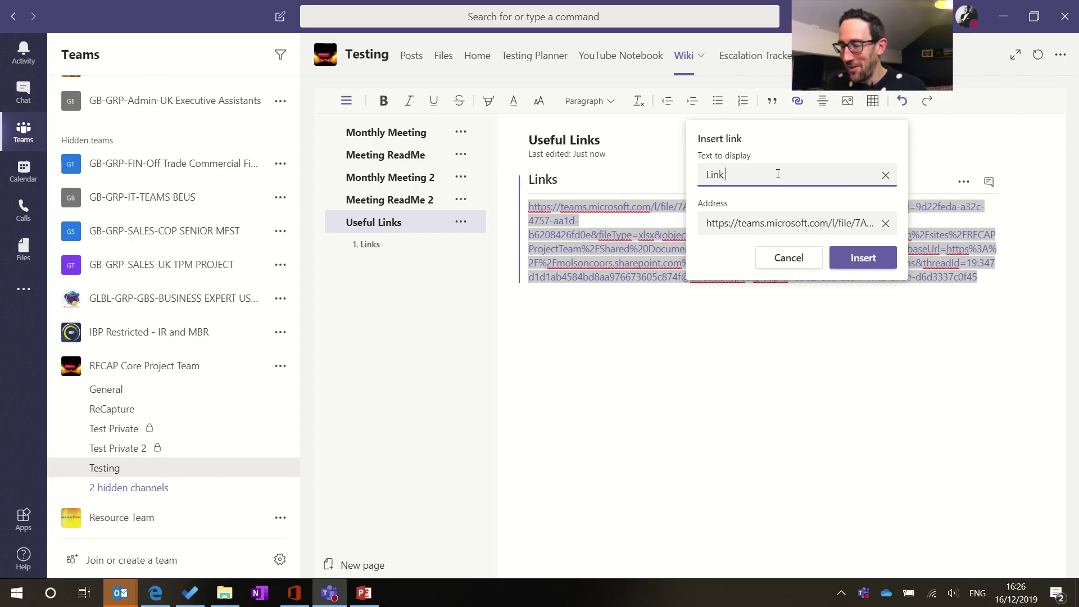
pyautogui.write(' >')
pyautogui.click(880, 262)
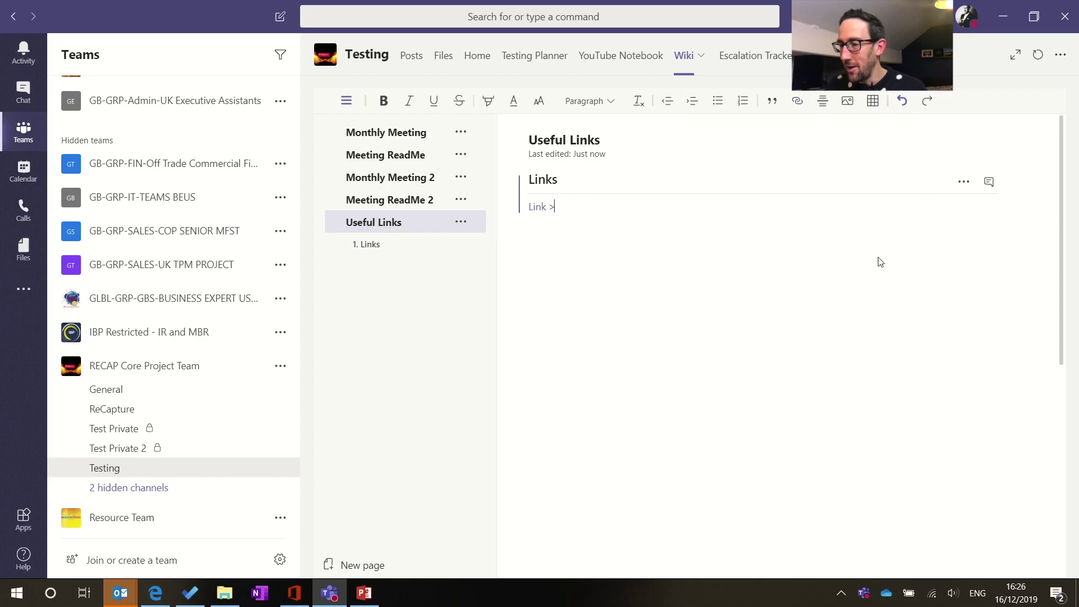
pyautogui.press('Return')
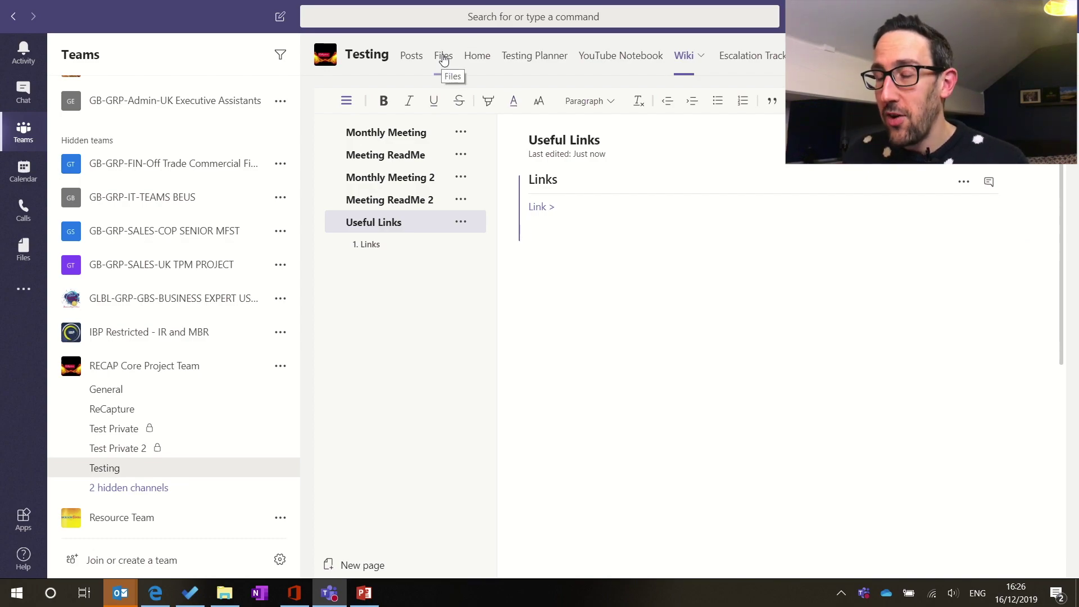
# - Copy the link to the "Escalation Submitted Successfully" post in the Testing channel's conversation
pyautogui.click(413, 59)
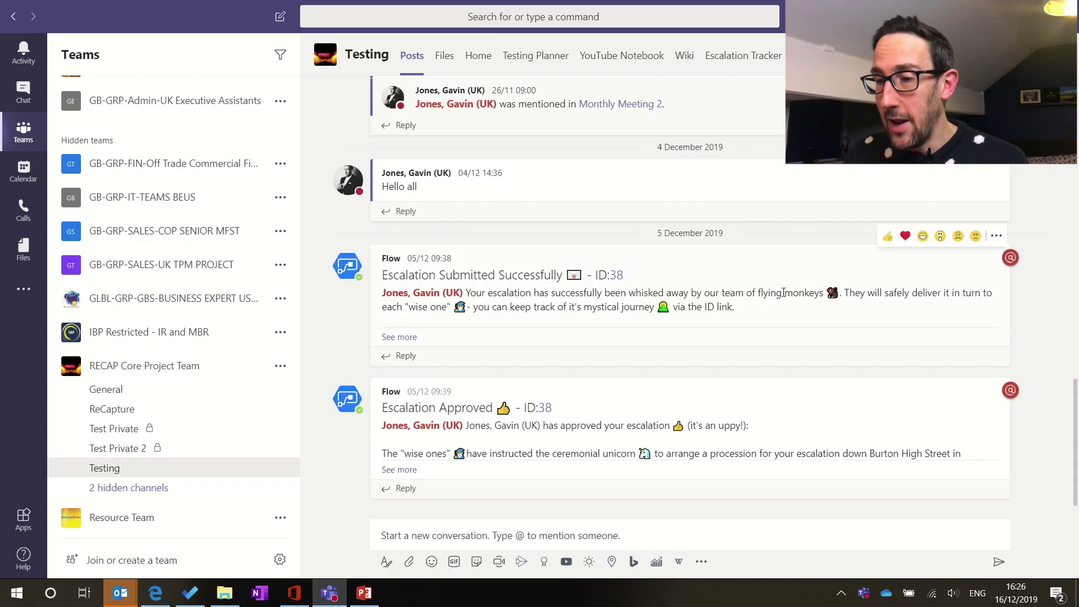
pyautogui.click(997, 237)
pyautogui.click(968, 309)
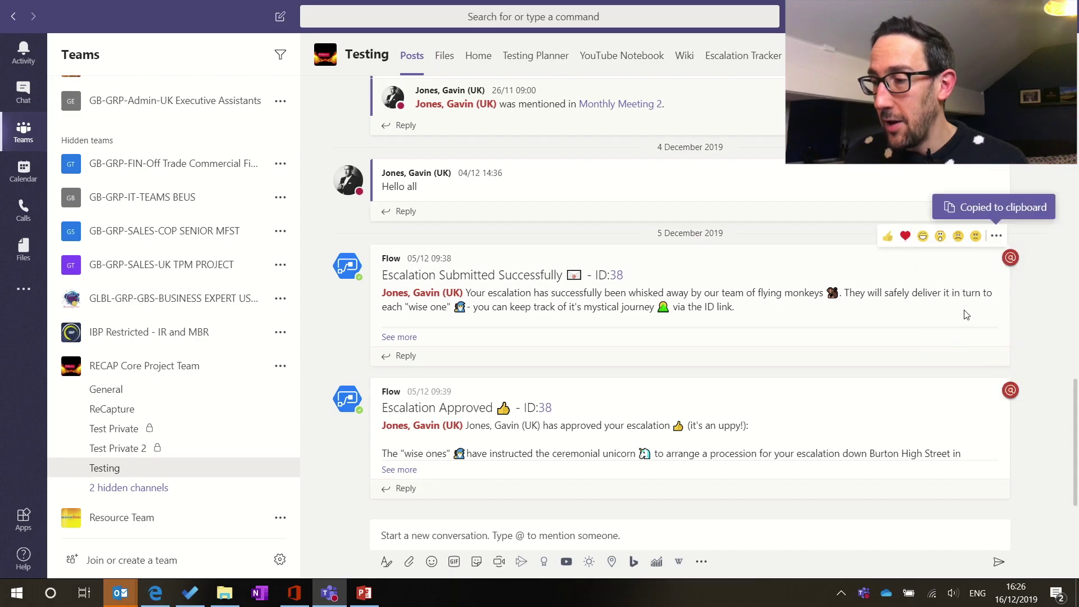
pyautogui.click(994, 238)
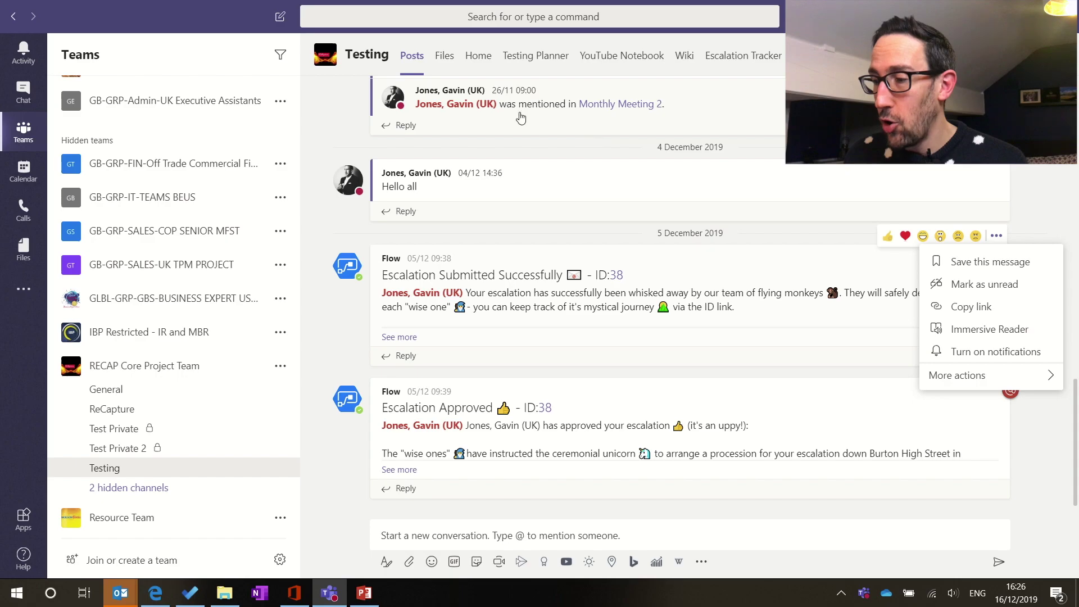
# - Paste the copied post link below the file link in the wiki's Links section and delete its "posted in" line
pyautogui.click(683, 56)
pyautogui.click(420, 208)
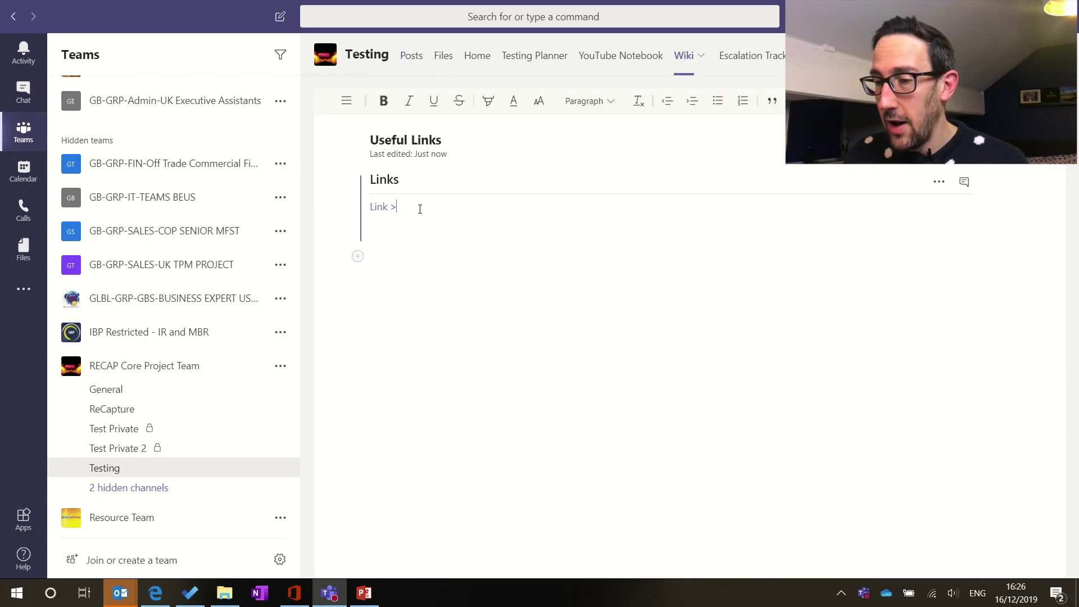
pyautogui.press('Return')
pyautogui.press('Return')
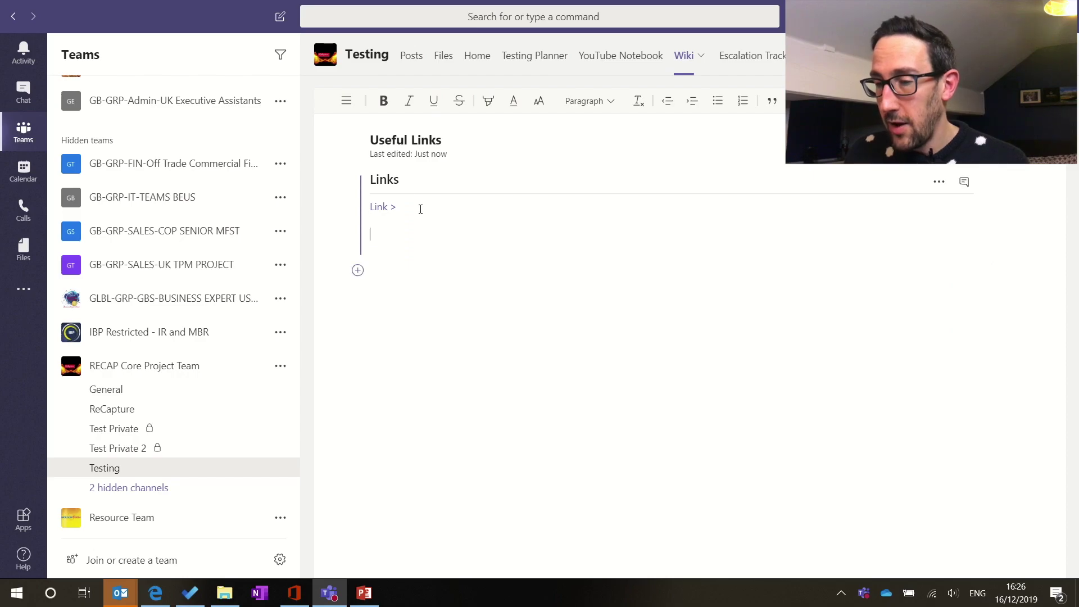
pyautogui.hotkey('ctrl', 'v')
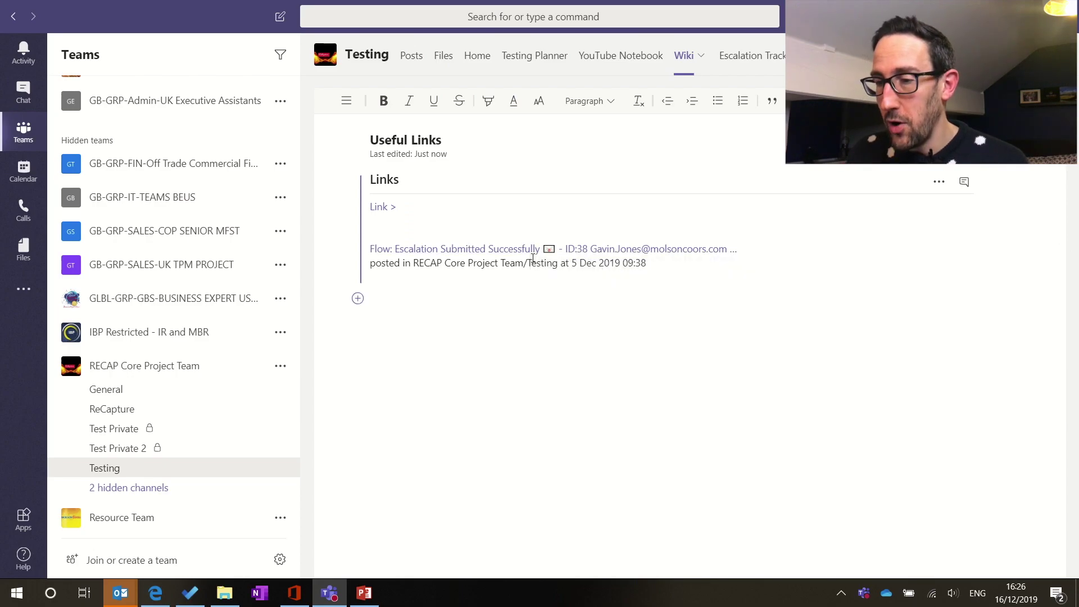
pyautogui.moveTo(664, 260); pyautogui.dragTo(370, 265)
pyautogui.press('Delete')
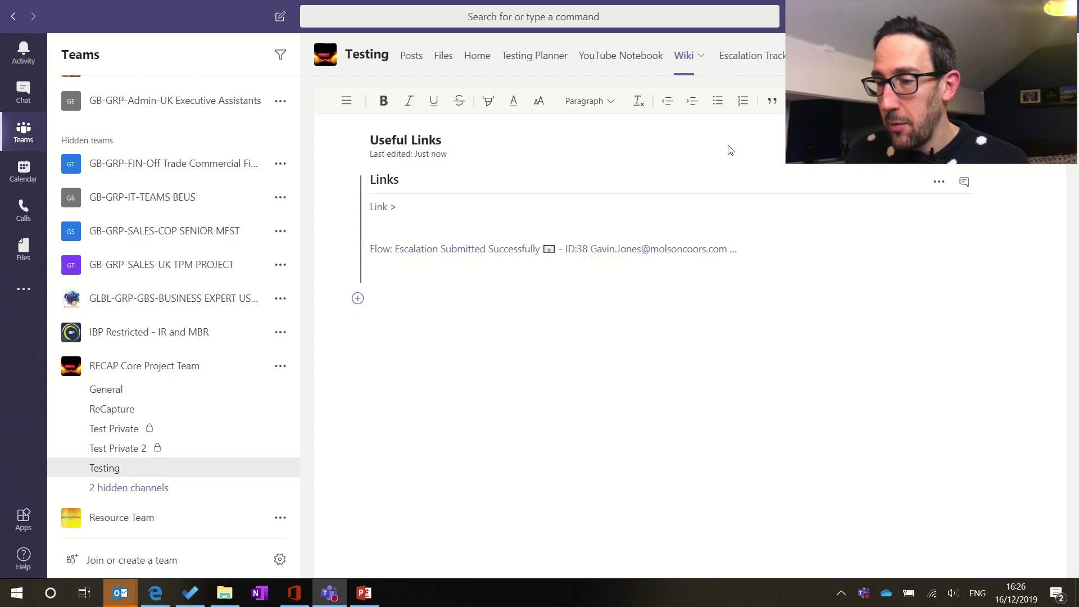
# - Set the pasted post link's display text to "Post Link >" and follow the link to the post
pyautogui.hotkey('ctrl', 'k')
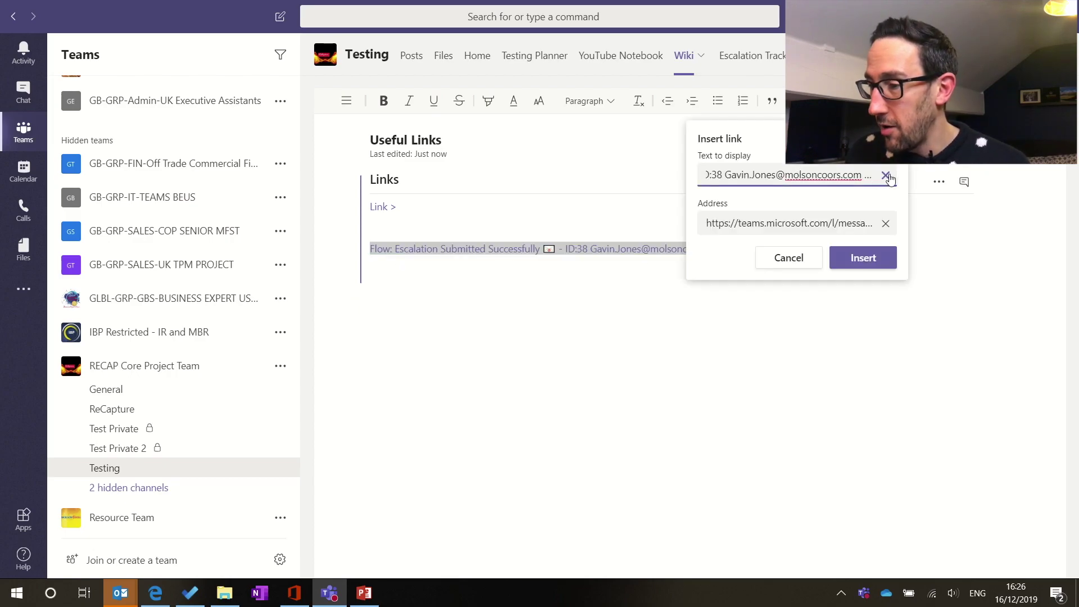
pyautogui.click(886, 176)
pyautogui.write('Pos')
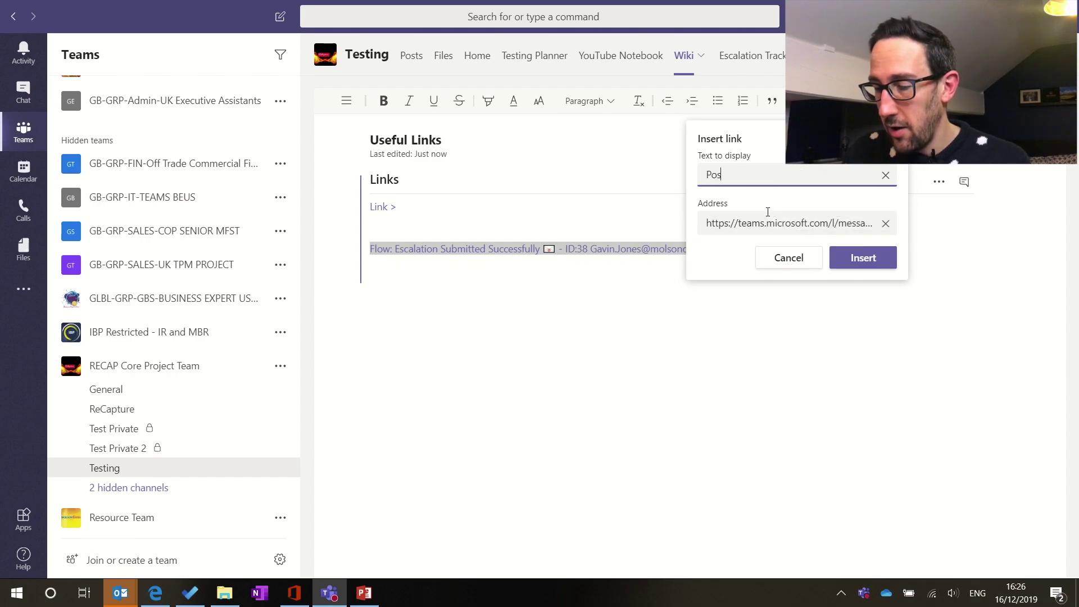
pyautogui.write('t Link >')
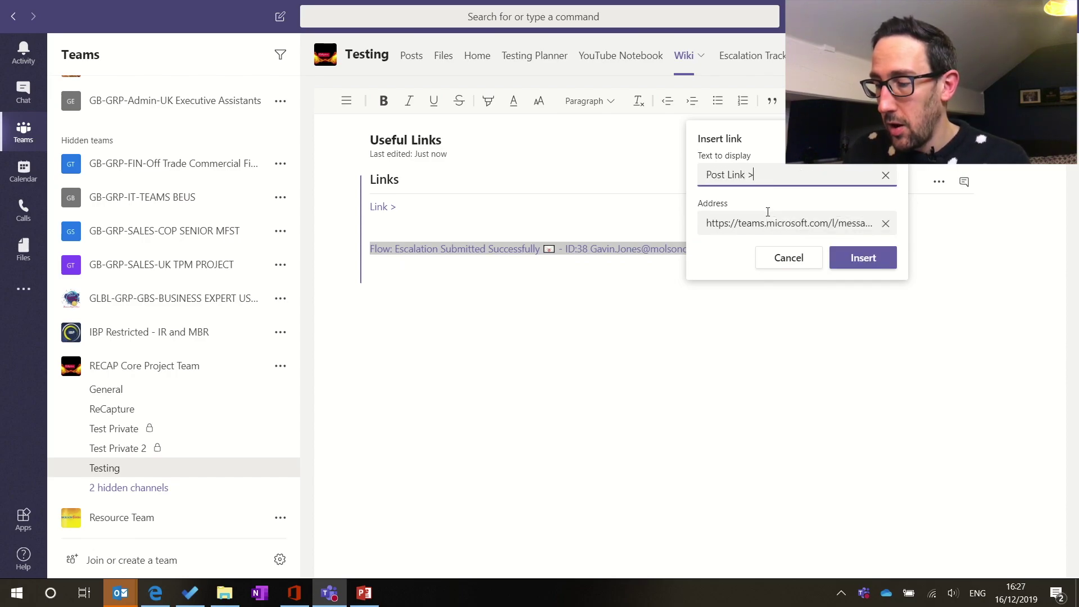
pyautogui.click(848, 260)
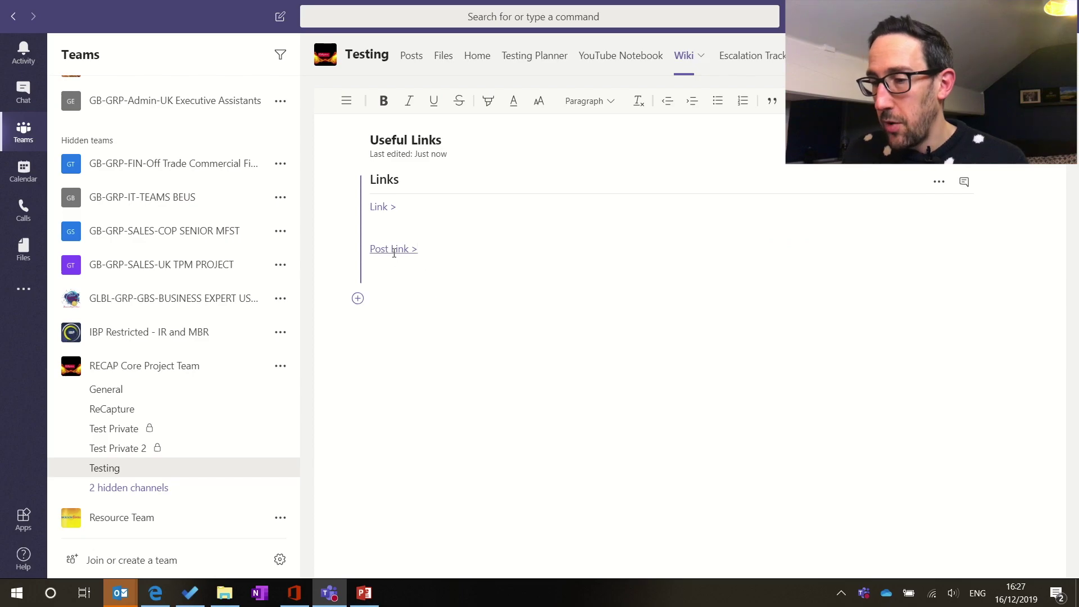
pyautogui.click(533, 161)
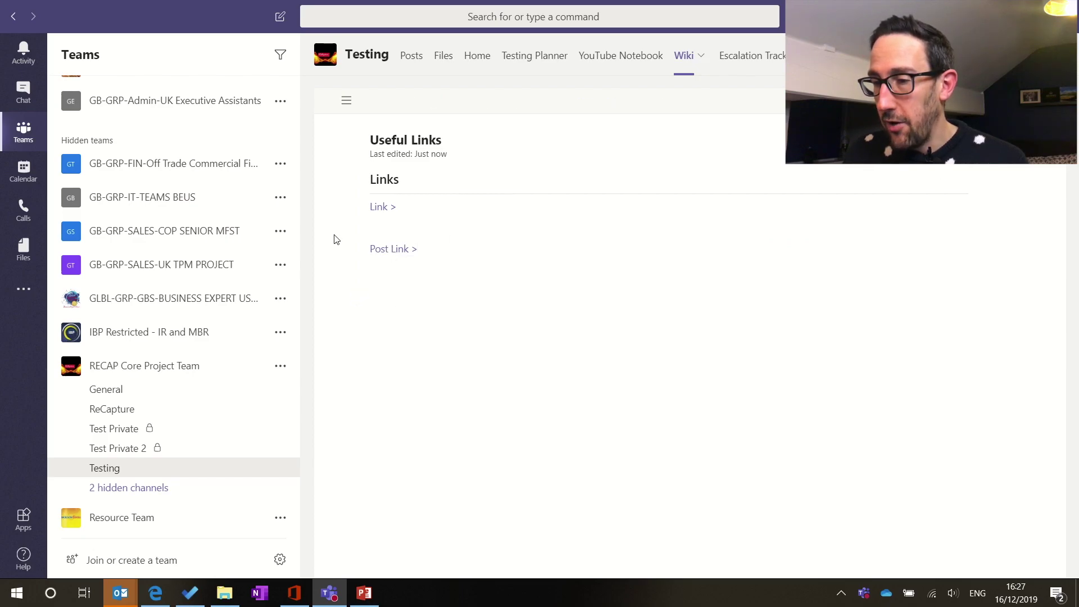
pyautogui.click(386, 248)
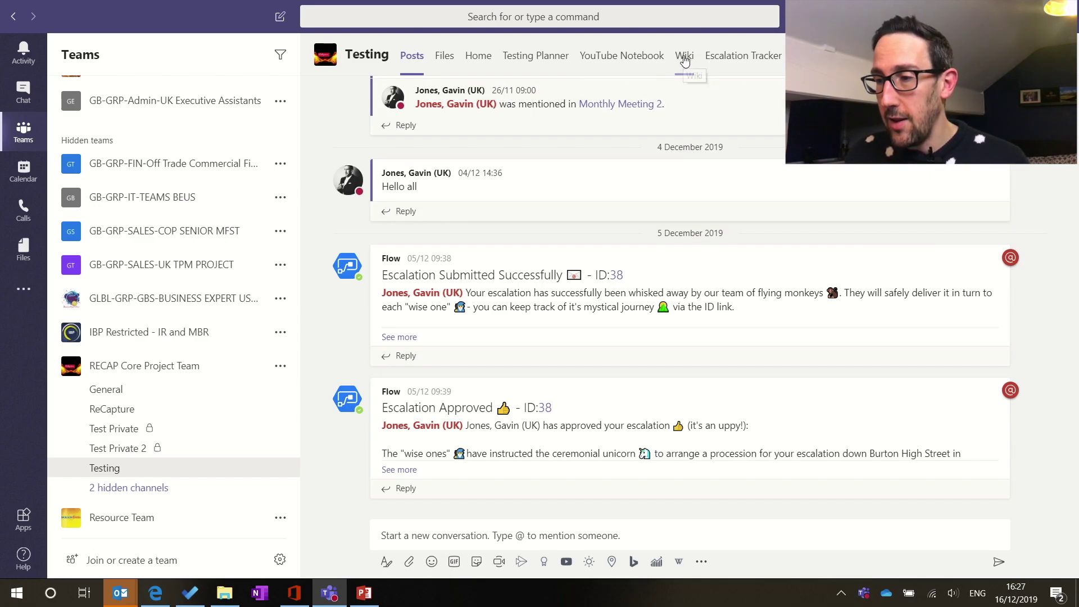
# - Open the personal Wiki app and paste the post link into Section 1 of New Page Test, followed by a new line
pyautogui.click(23, 289)
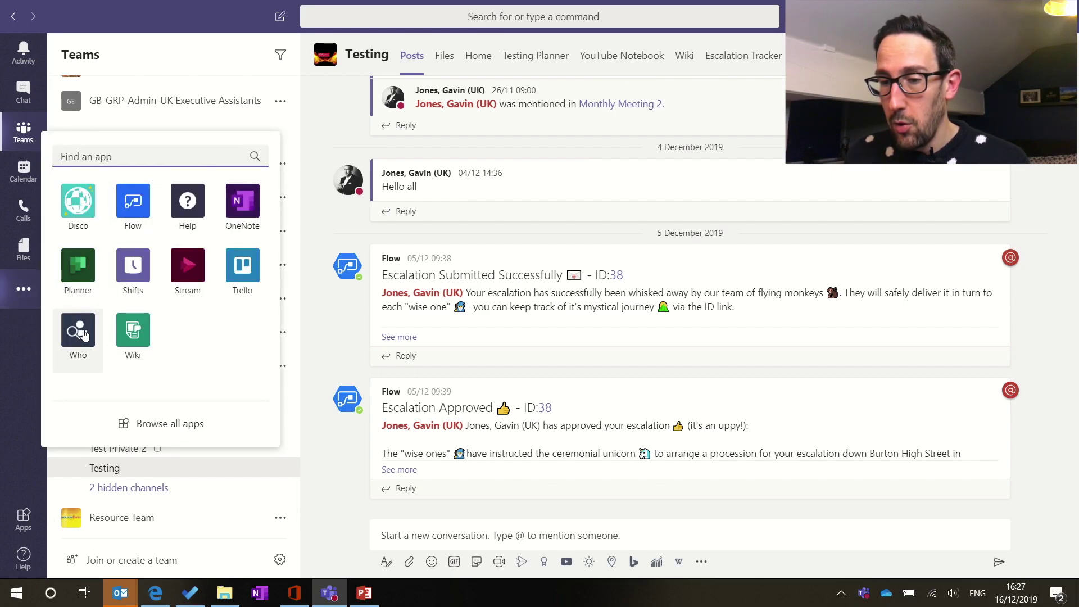
pyautogui.click(134, 334)
pyautogui.click(136, 230)
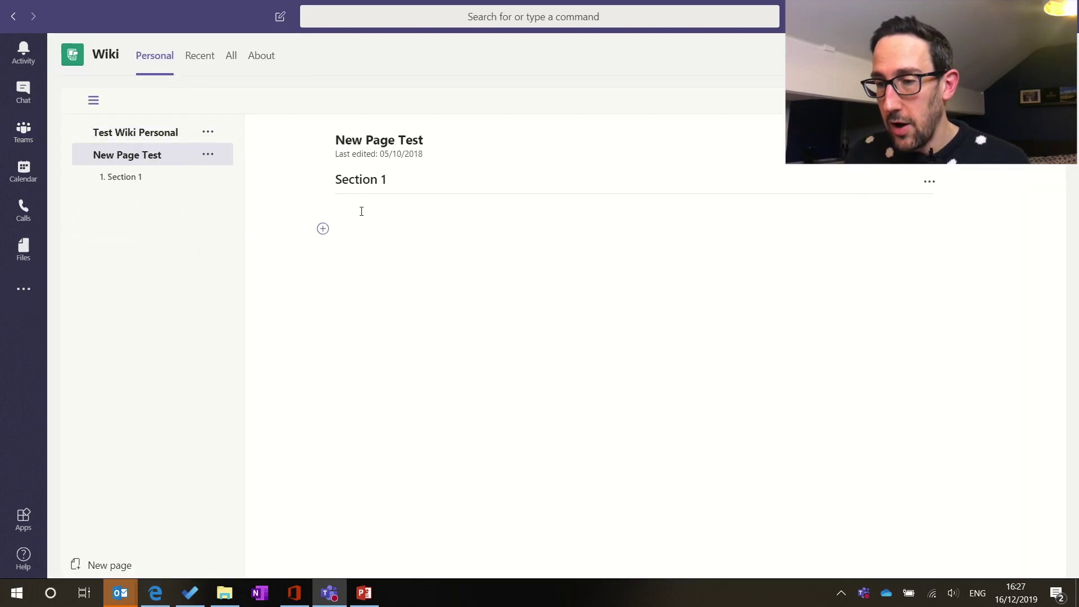
pyautogui.click(362, 210)
pyautogui.hotkey('ctrl', 'v')
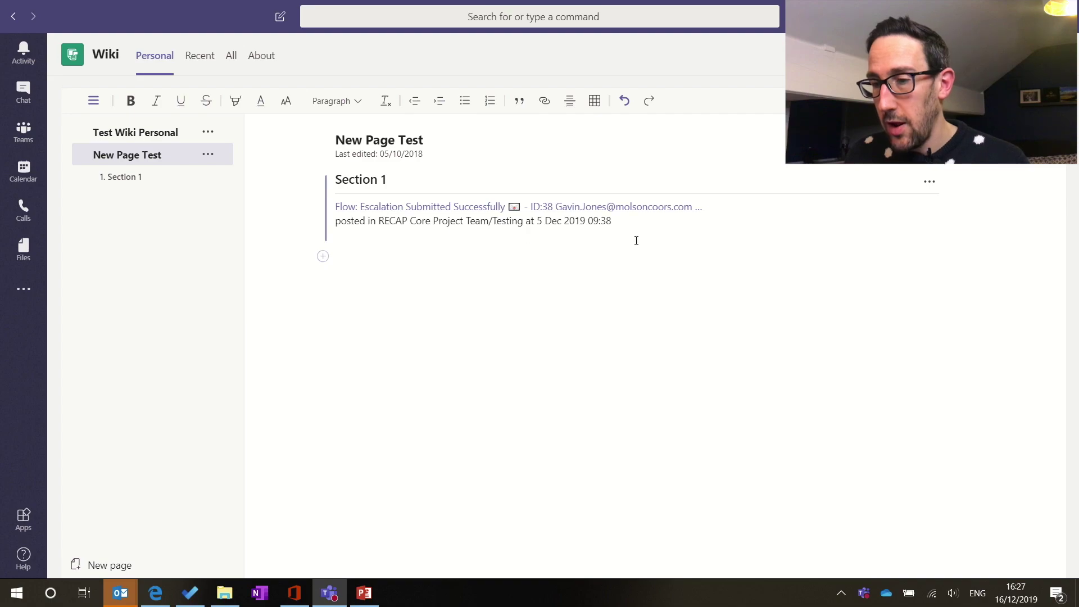
pyautogui.press('Return')
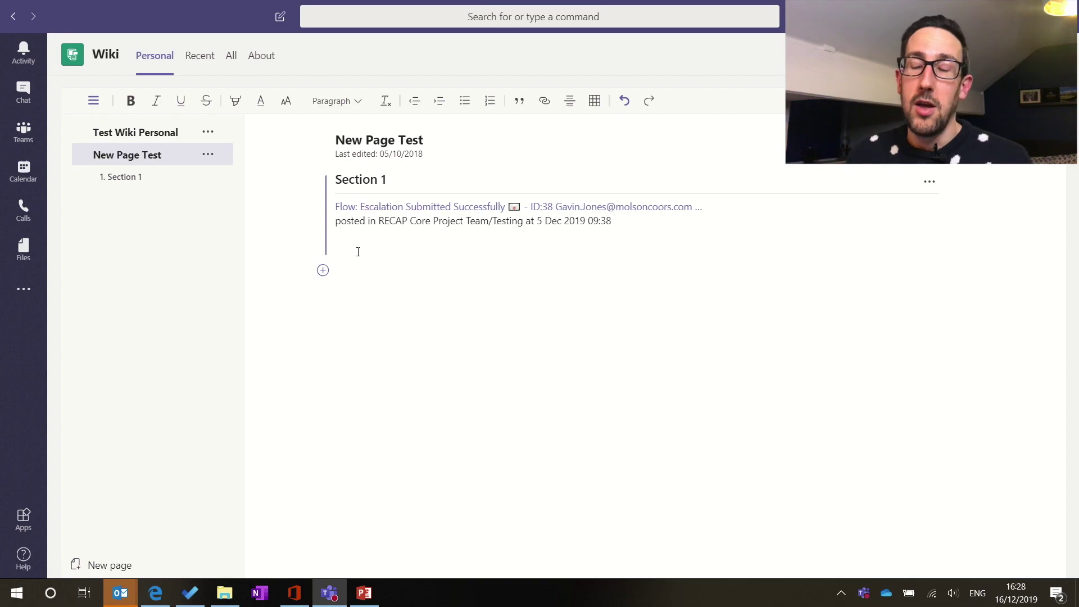
# - Switch to Microsoft To Do and add a task named "Read Link" to the Untitled list
pyautogui.moveTo(200, 593)
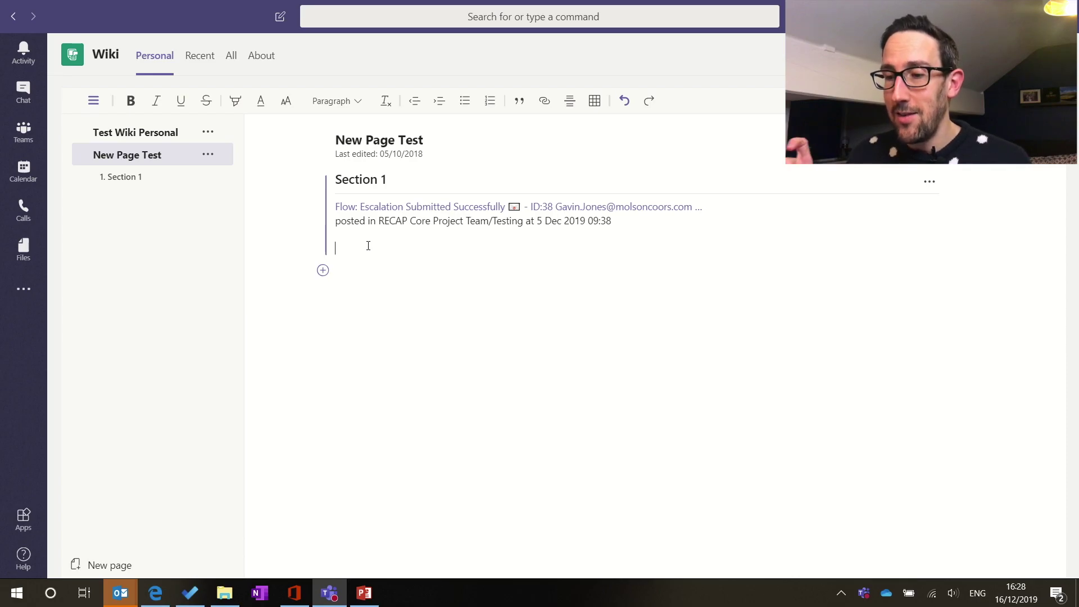
pyautogui.click(185, 600)
pyautogui.click(295, 540)
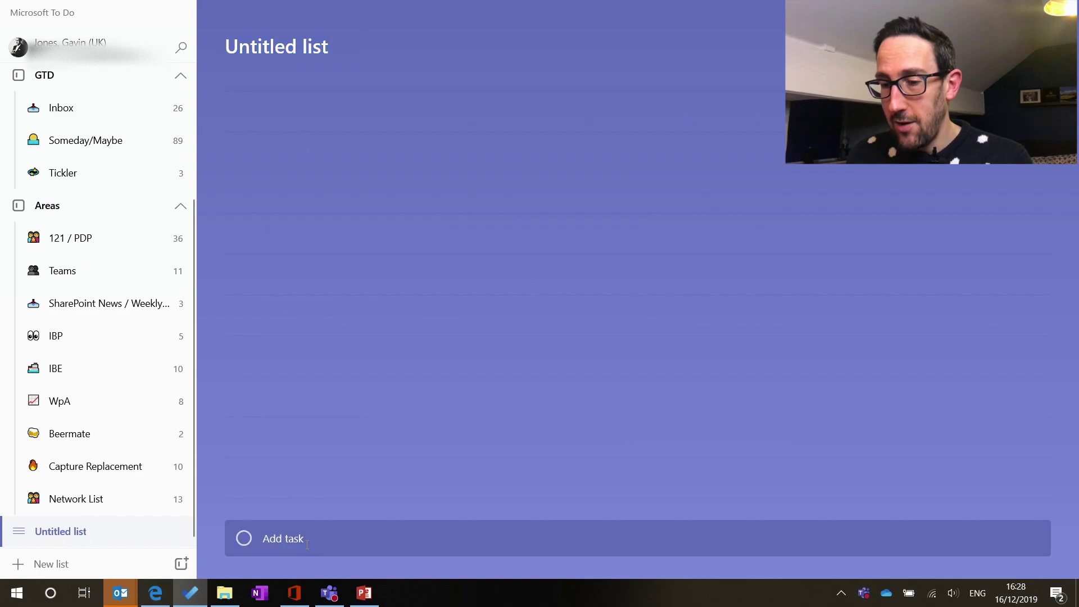
pyautogui.write('Read Link')
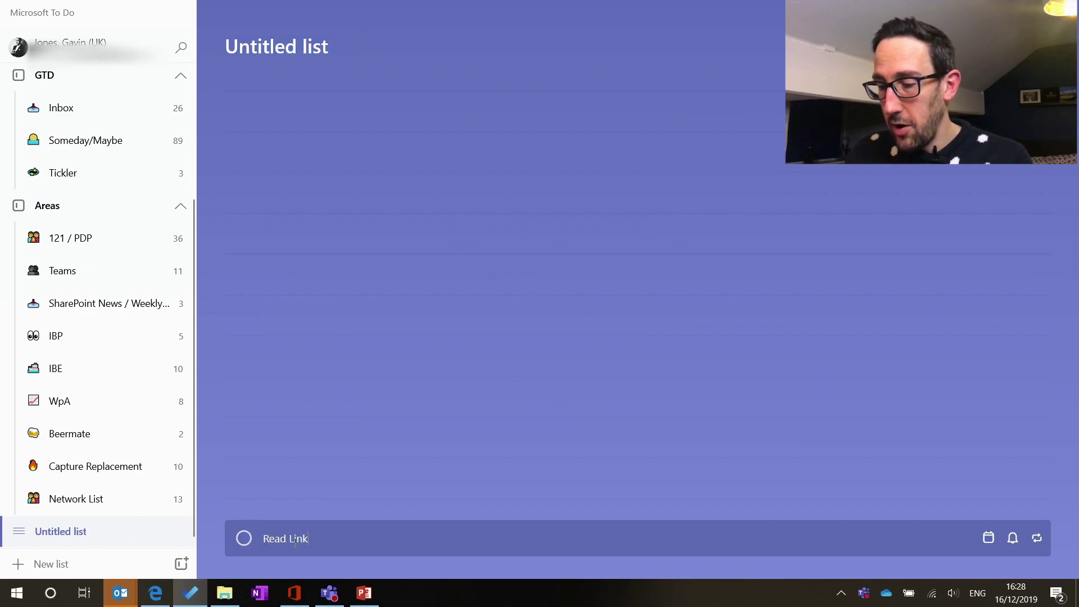
pyautogui.press('Return')
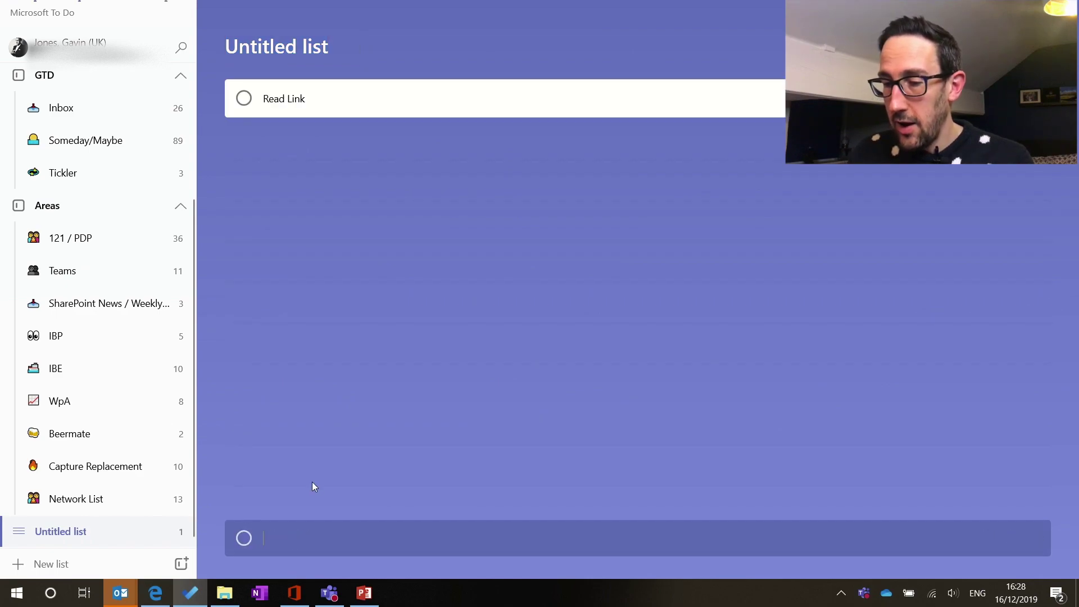
# - Paste the post link into the Read Link task's note and follow it back to the post in Teams
pyautogui.click(384, 106)
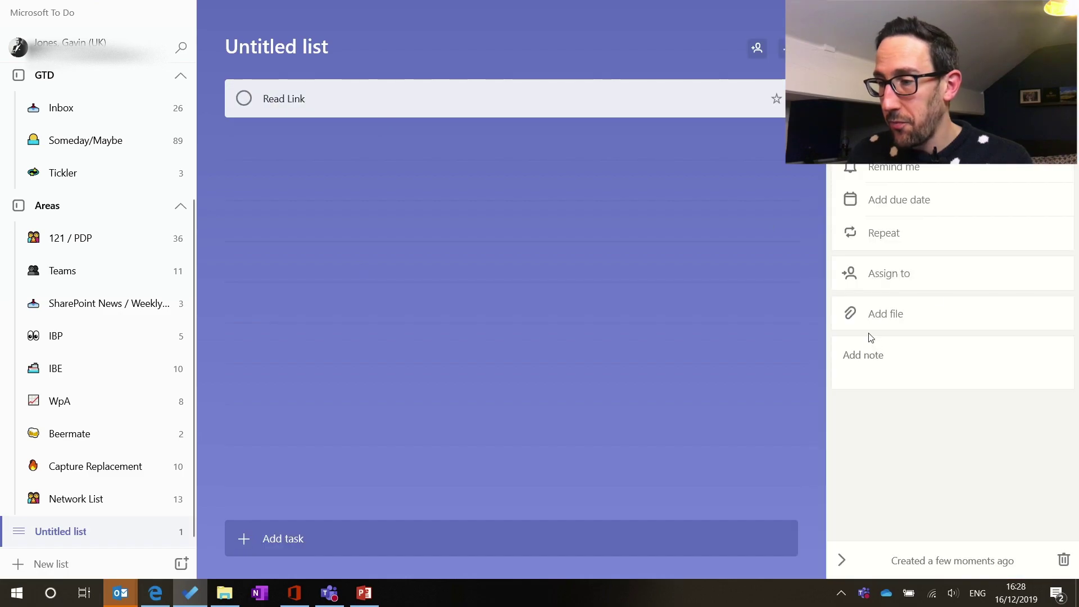
pyautogui.click(872, 355)
pyautogui.hotkey('ctrl', 'v')
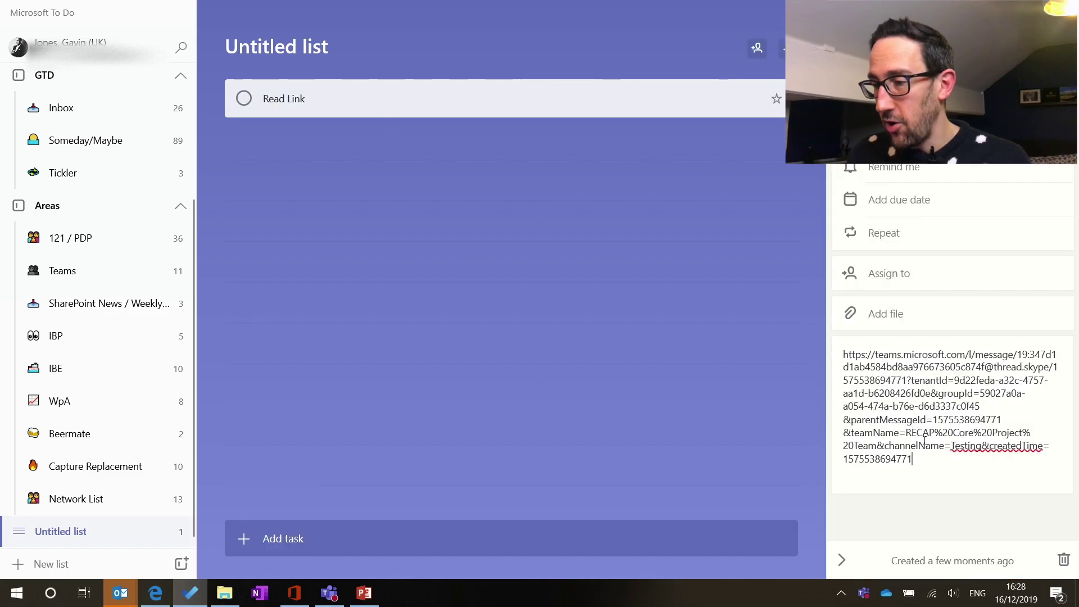
pyautogui.click(931, 521)
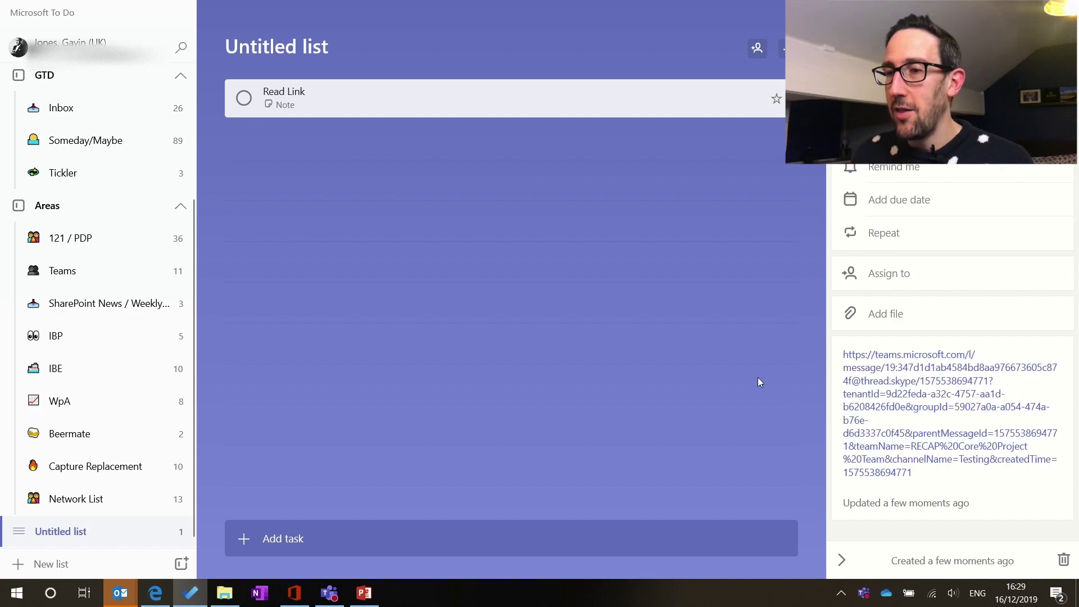
pyautogui.click(903, 386)
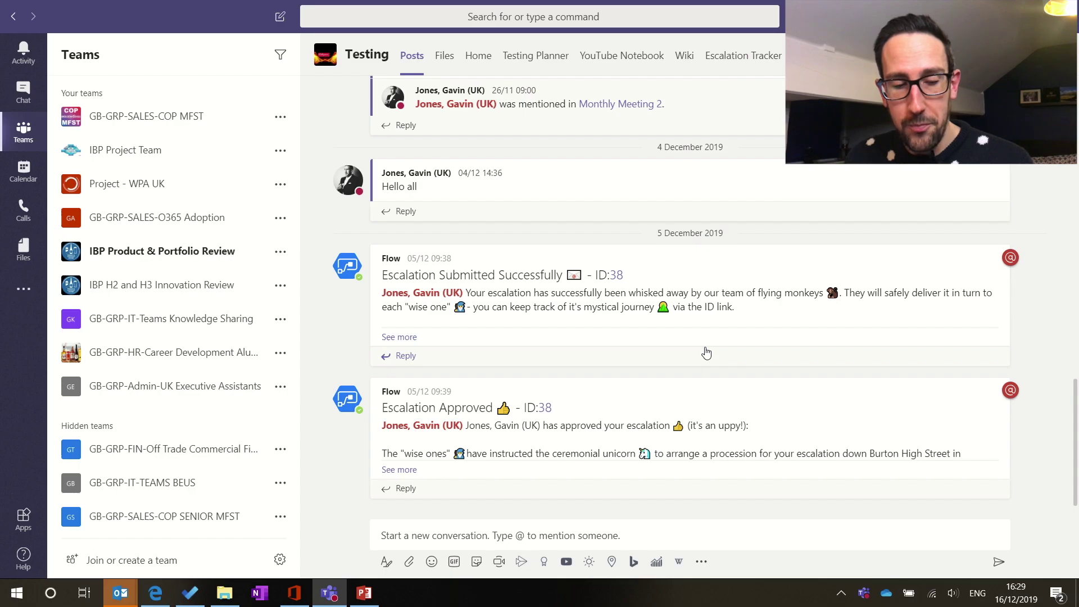
# - Save the "Escalation Approved" message in the Testing channel's conversation
pyautogui.moveTo(1007, 382)
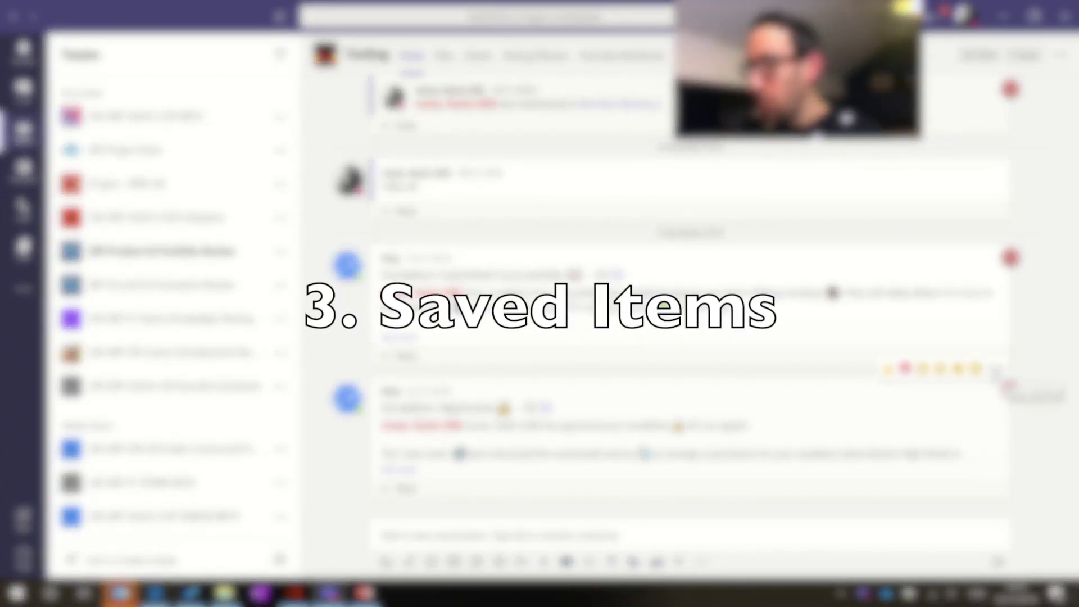
pyautogui.click(996, 369)
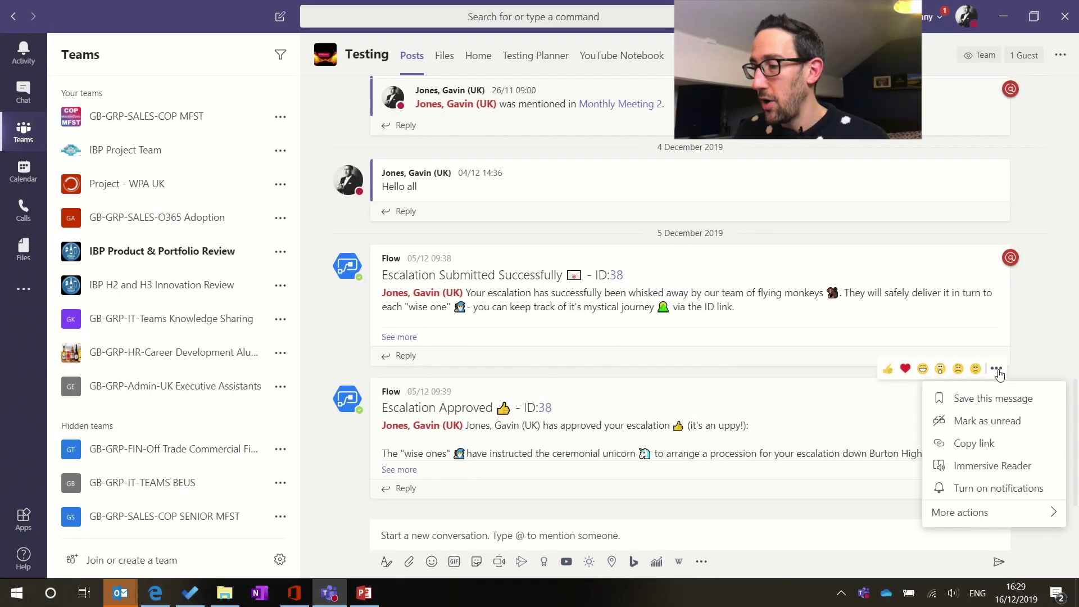
pyautogui.click(978, 399)
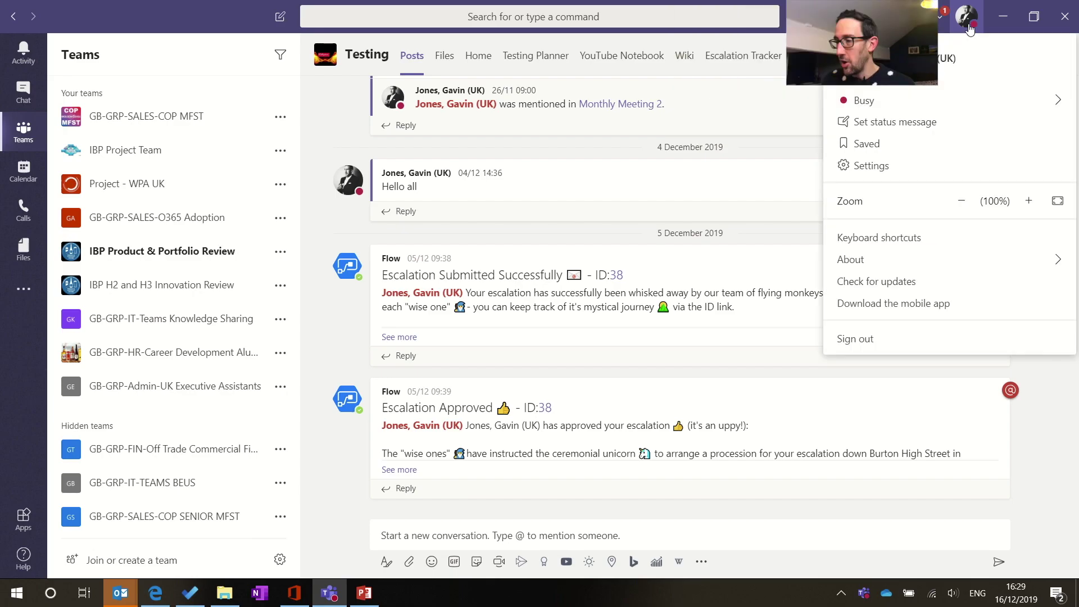
# - Open the list of saved messages and go to the saved "Escalation Approved" post from it
pyautogui.click(966, 18)
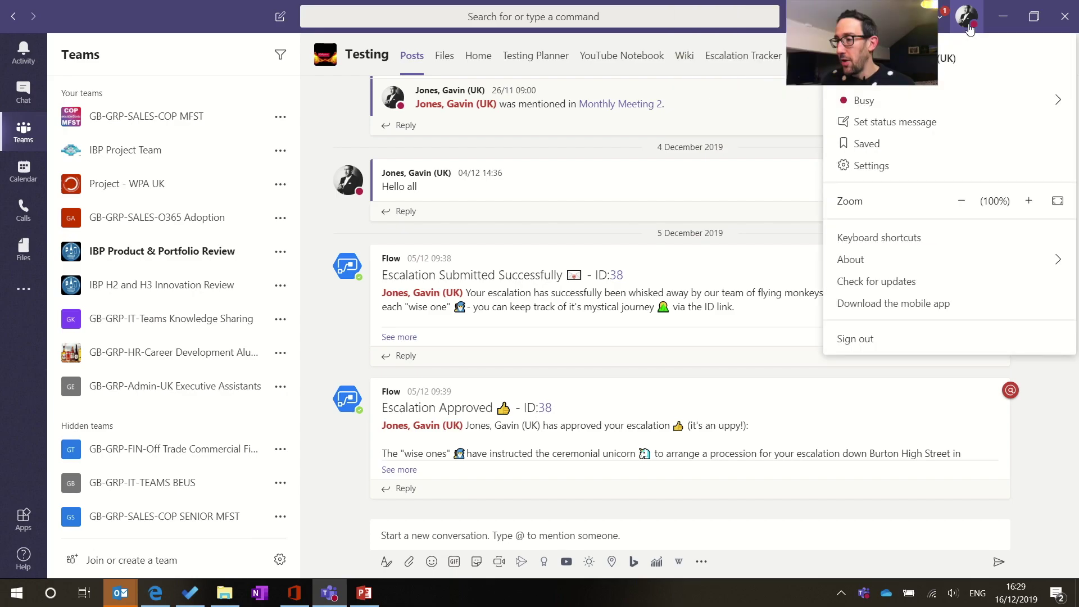
pyautogui.click(882, 146)
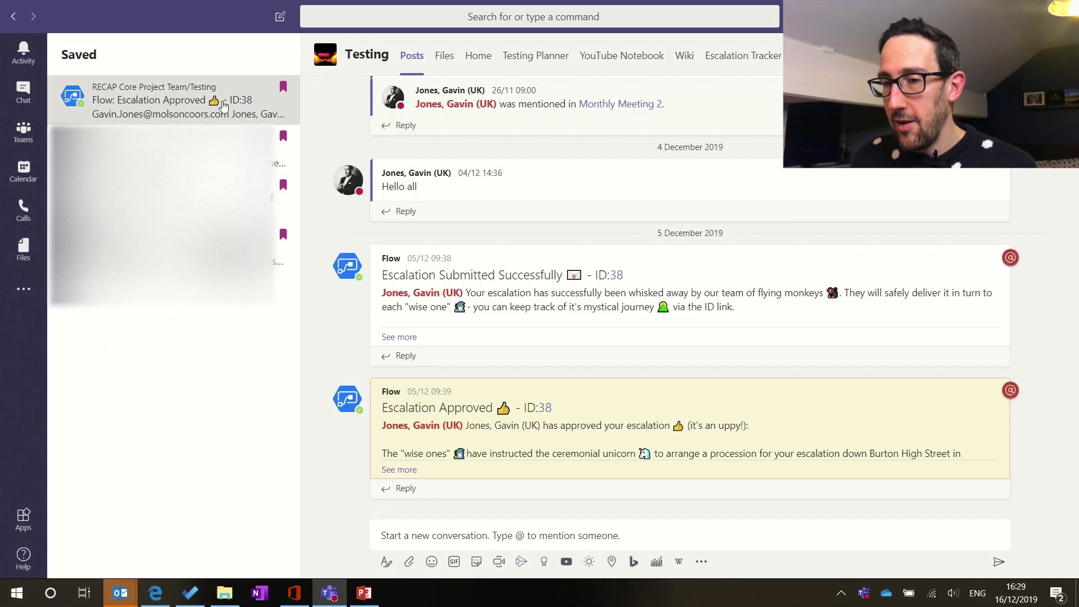
pyautogui.click(160, 92)
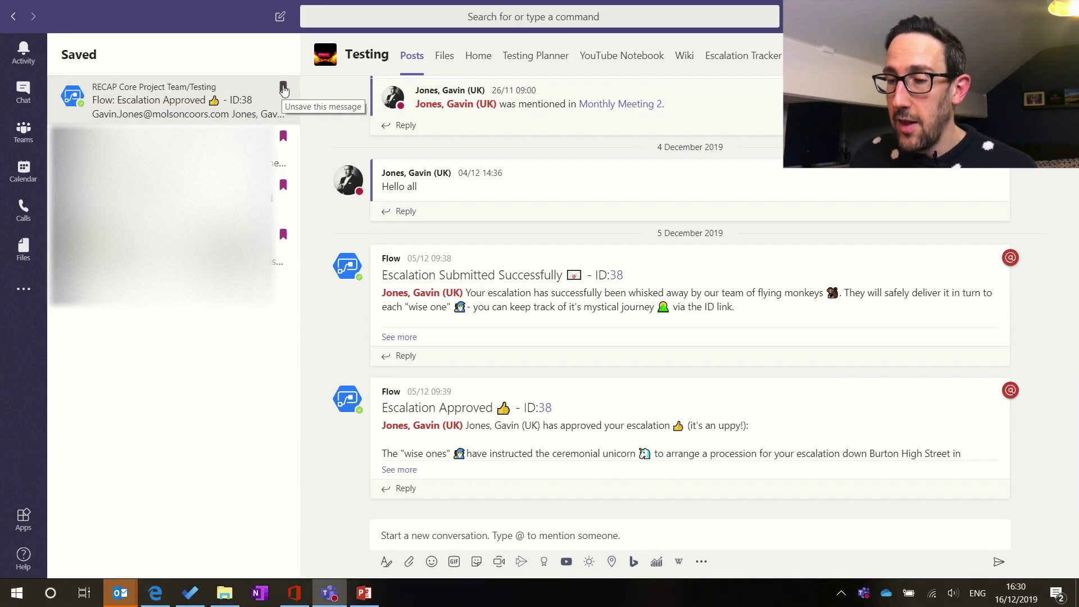
pyautogui.click(283, 89)
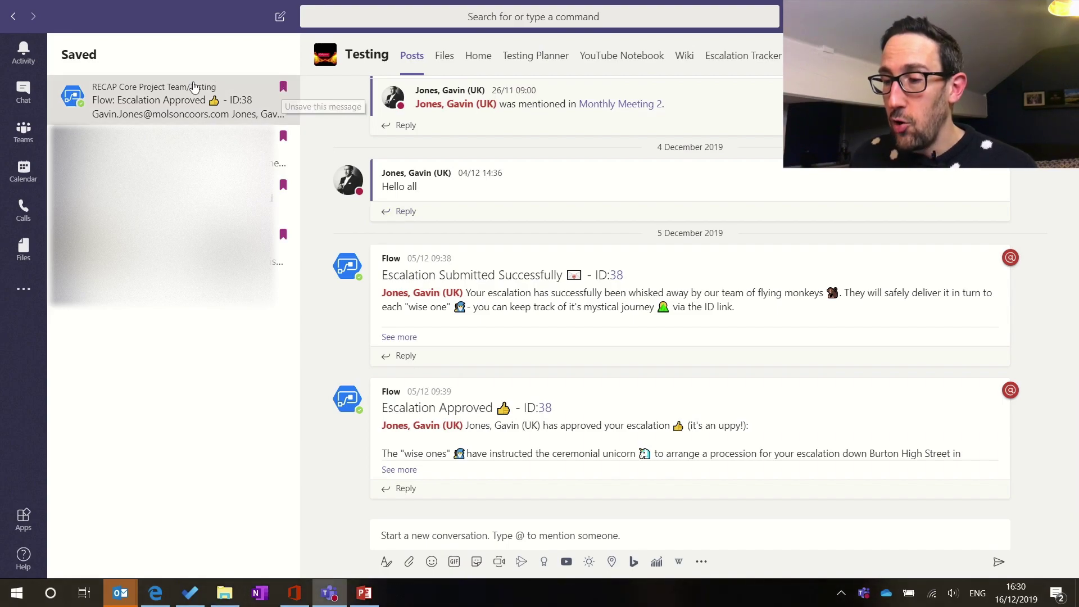
pyautogui.click(283, 88)
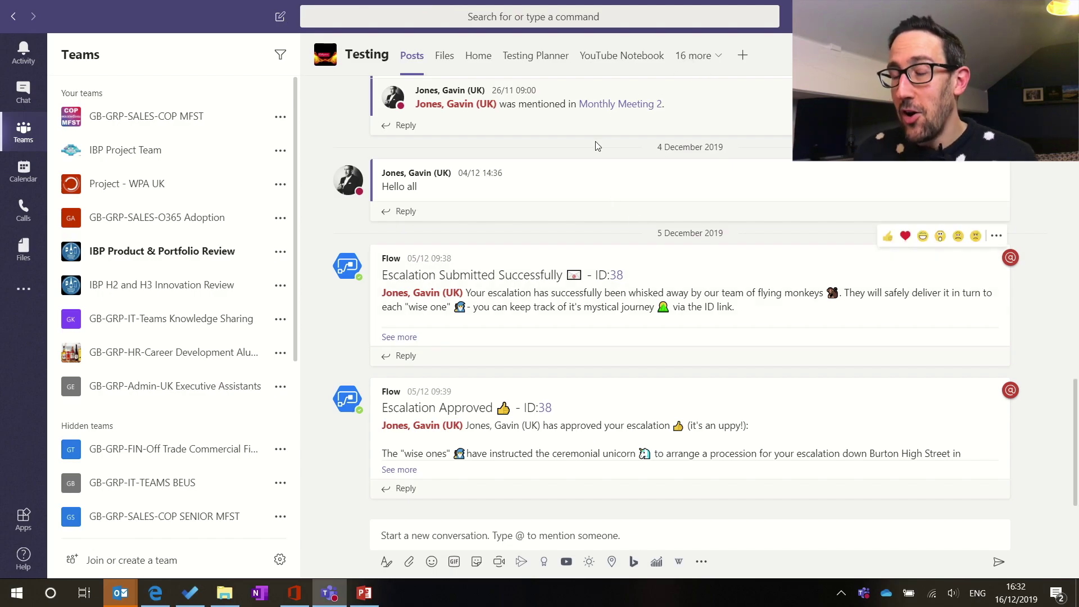
# - Search Teams for "approved" and look through the people and file results before returning to the messages
pyautogui.click(460, 22)
pyautogui.write('approved')
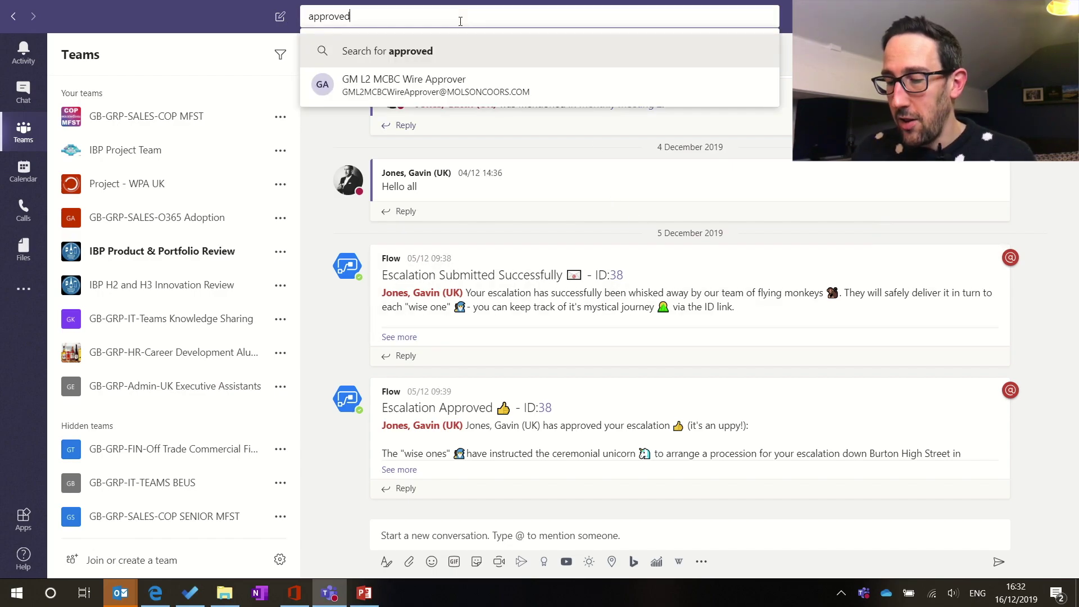
pyautogui.press('Return')
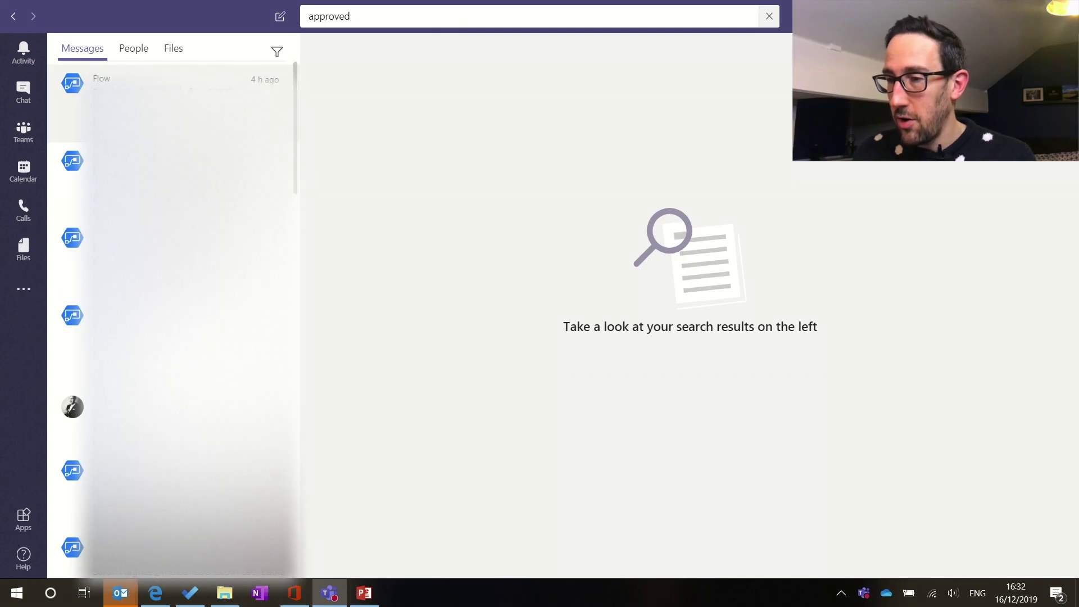
pyautogui.moveTo(91, 84)
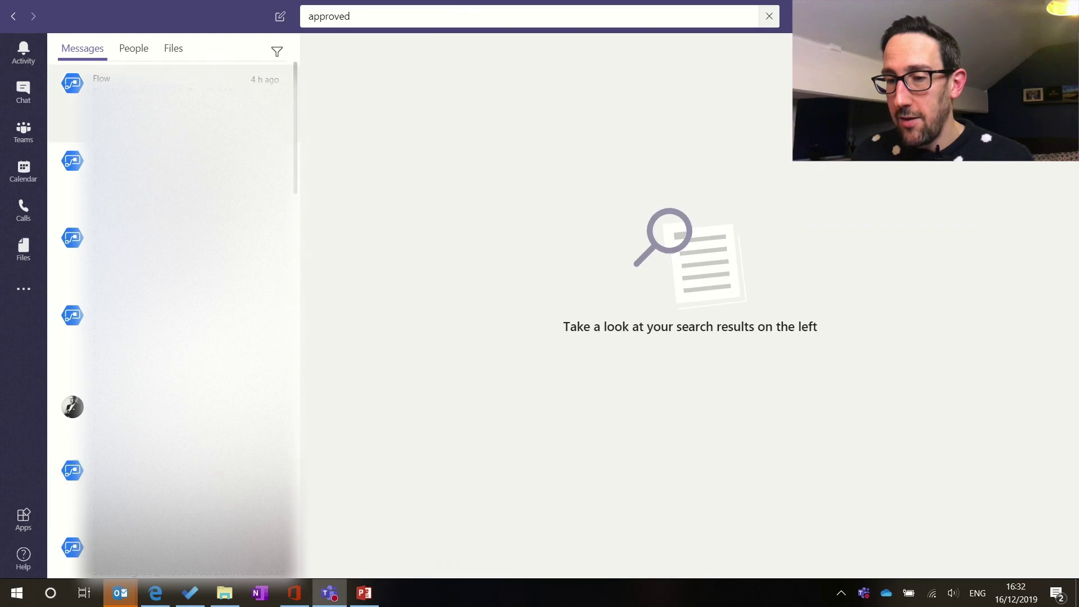
pyautogui.click(132, 47)
pyautogui.click(173, 52)
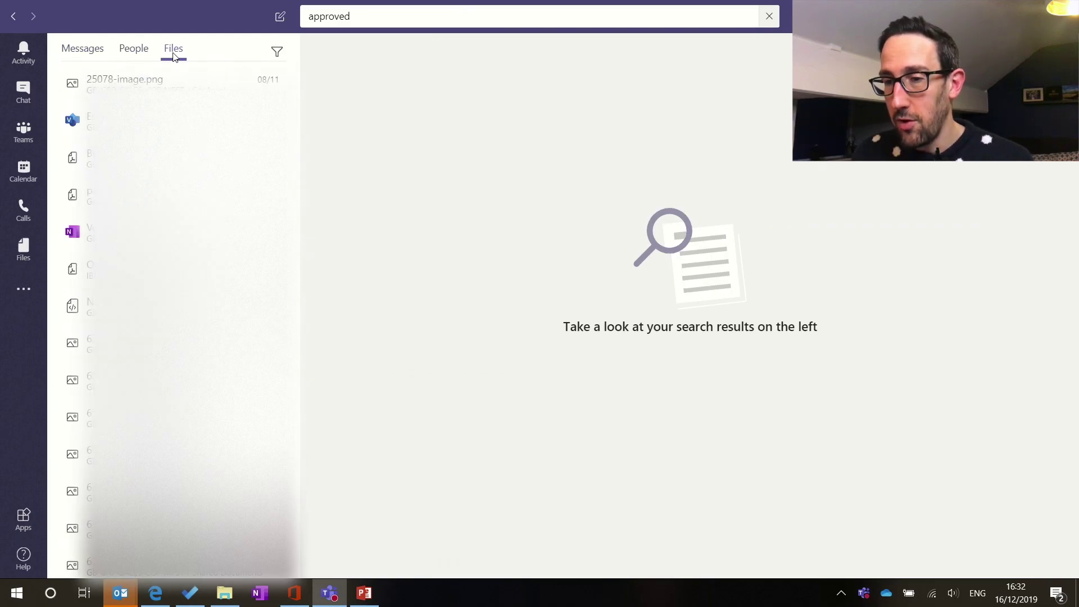
pyautogui.click(88, 53)
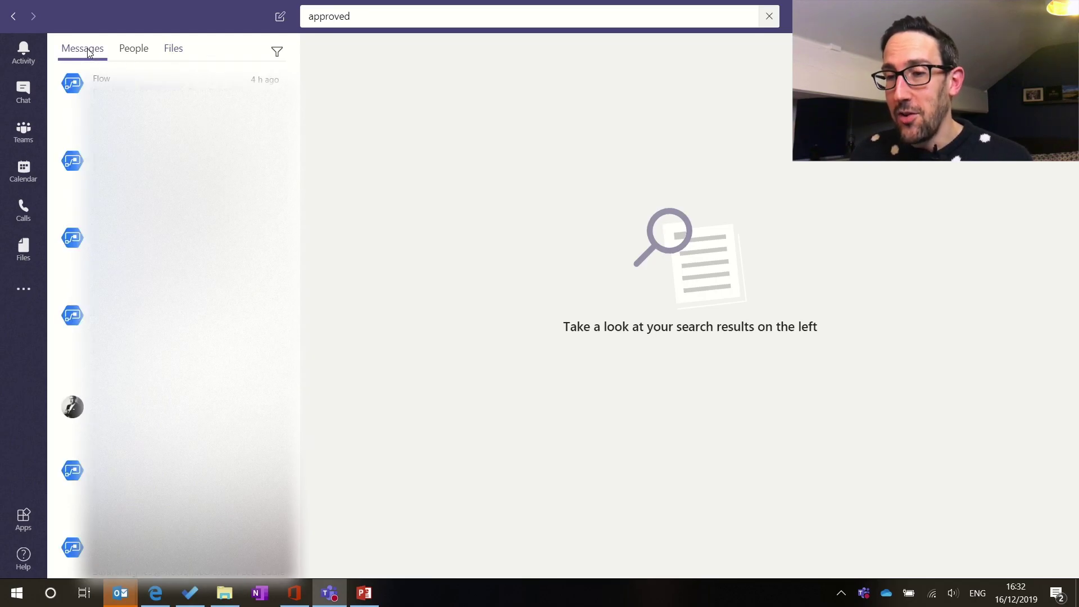
# - Filter the "approved" message results to the RECAP Core Project Team and its Testing channel
pyautogui.click(277, 52)
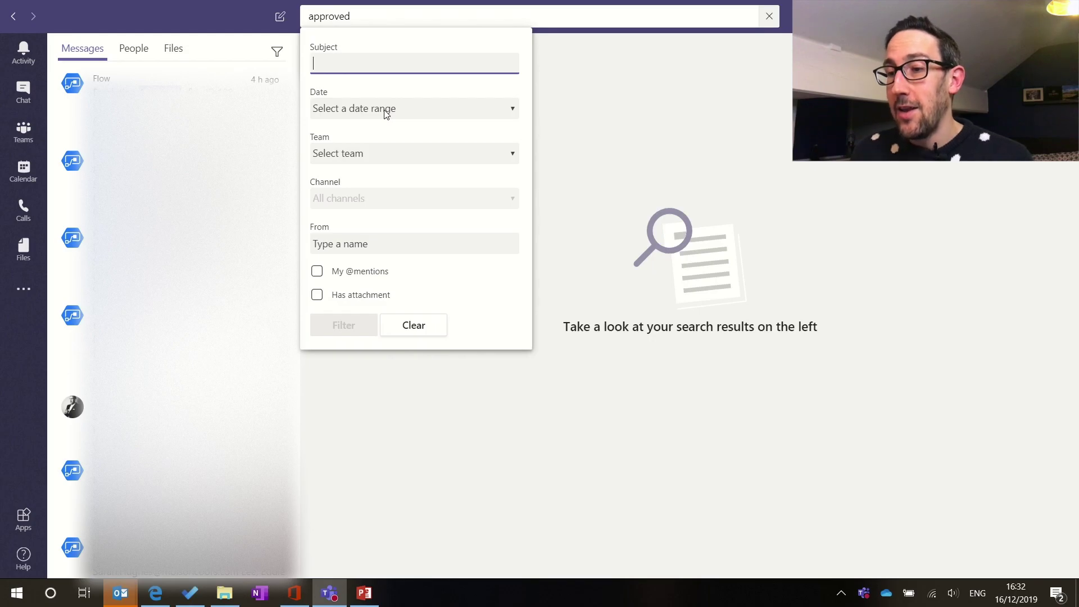
pyautogui.click(369, 155)
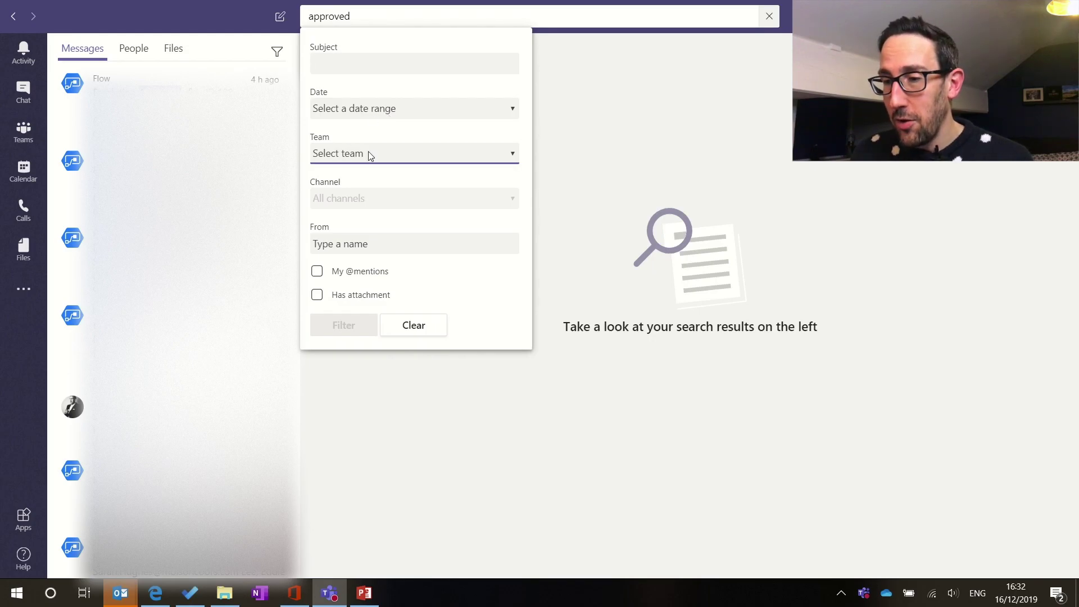
pyautogui.click(406, 153)
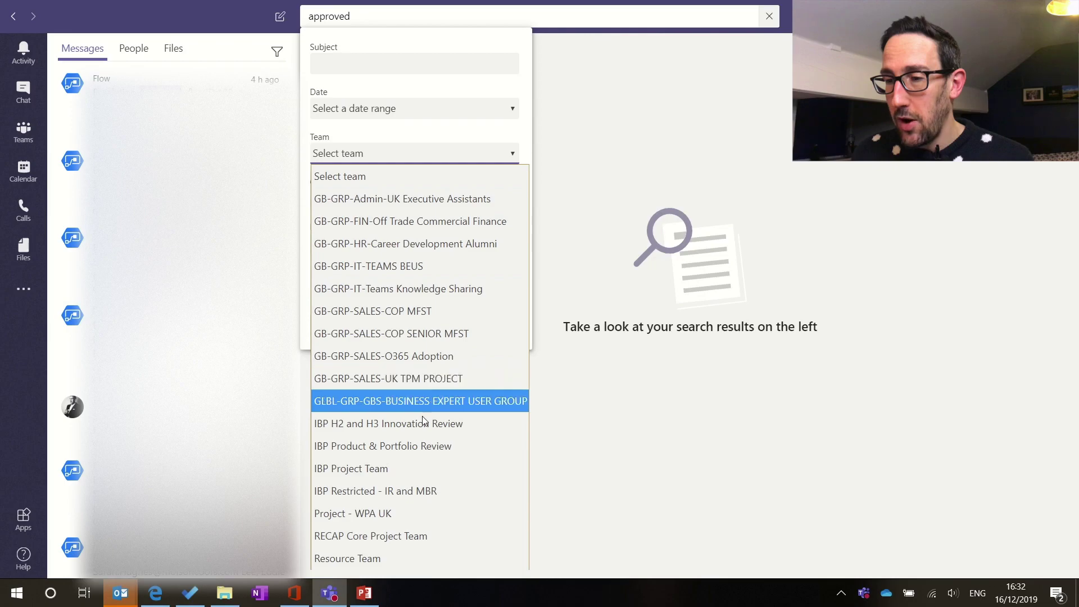
pyautogui.click(380, 539)
pyautogui.click(380, 198)
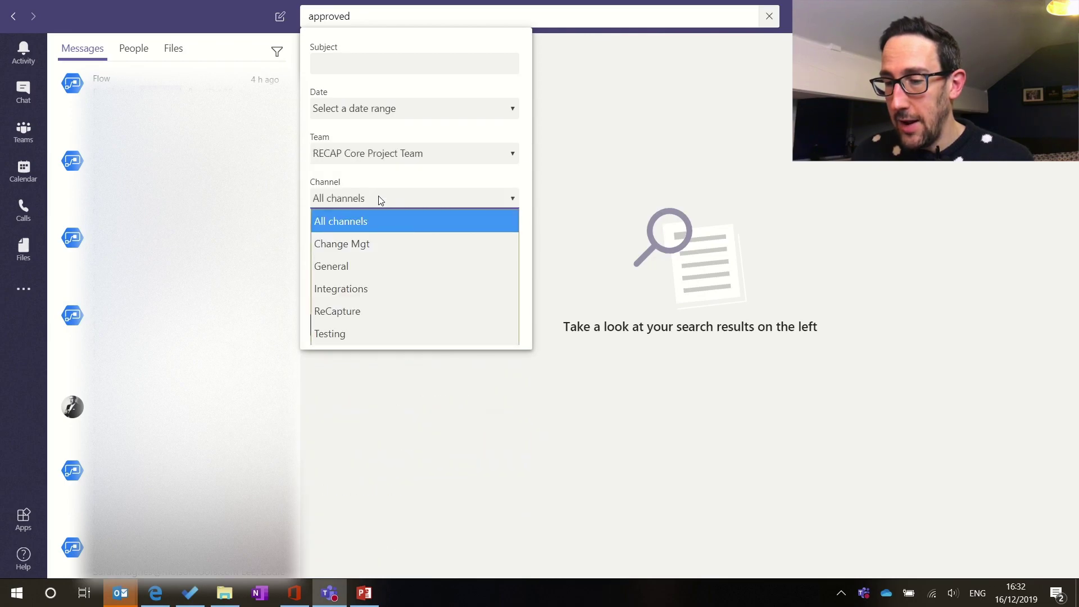
pyautogui.click(336, 339)
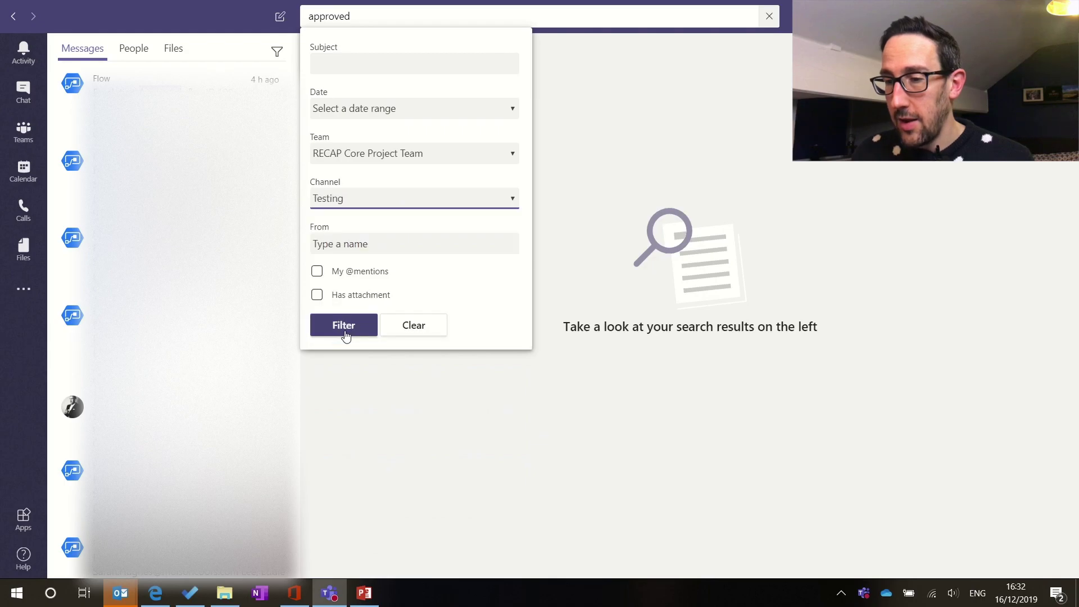
pyautogui.click(341, 327)
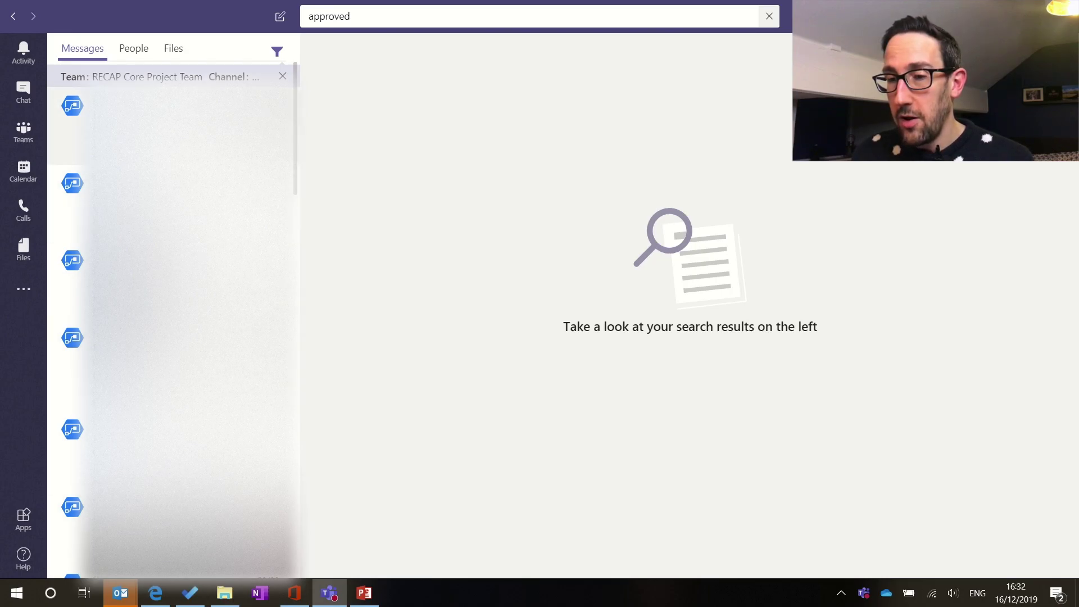
# - View the first three filtered "Escalation Approved" messages one after another and return to the first one in the Testing channel
pyautogui.click(169, 124)
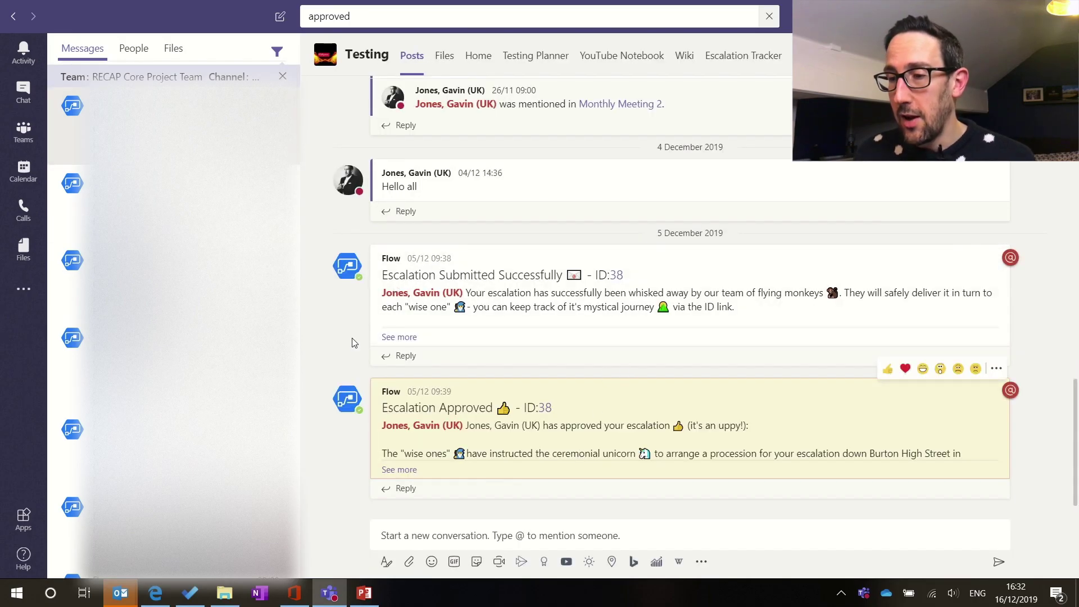
pyautogui.click(169, 203)
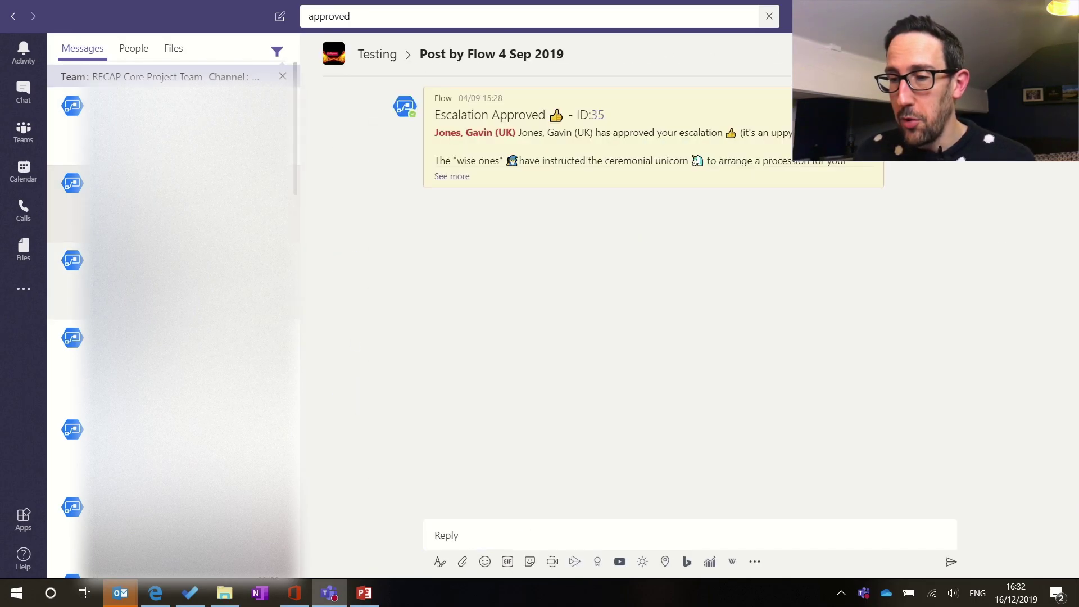
pyautogui.click(169, 282)
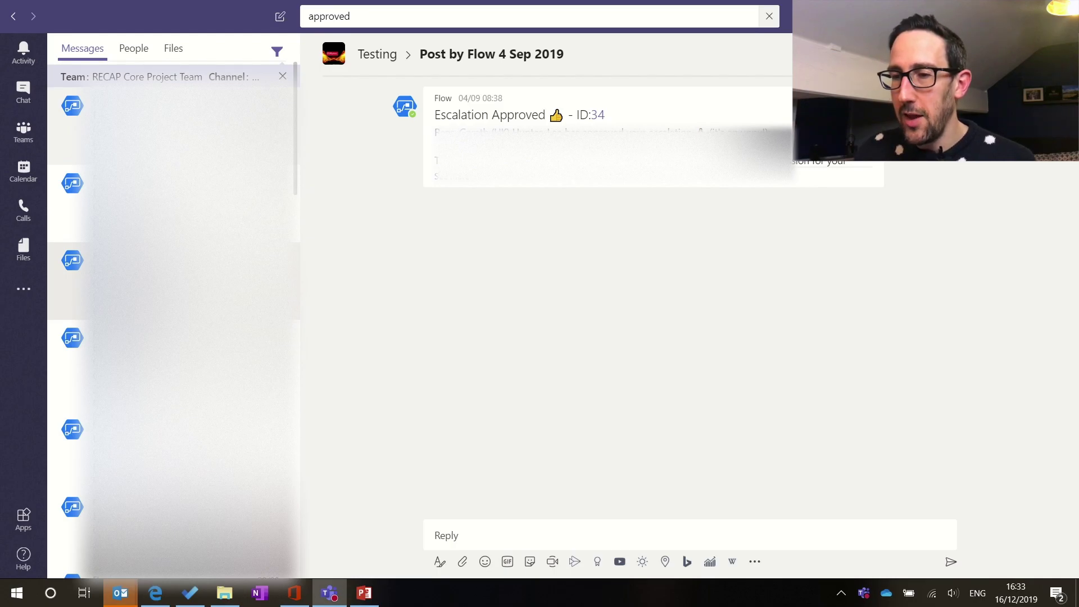
pyautogui.click(169, 281)
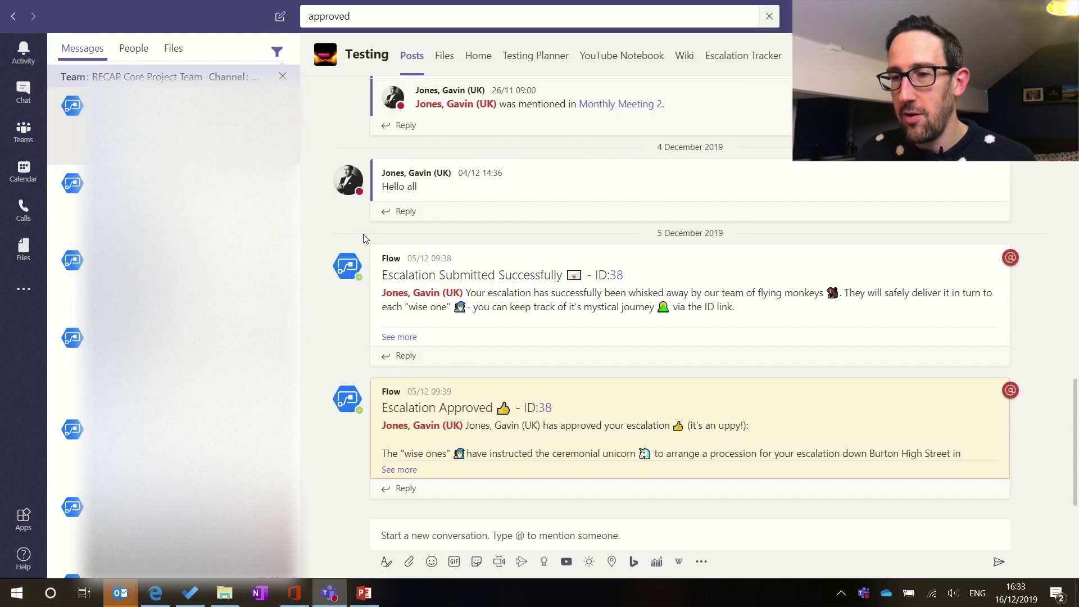